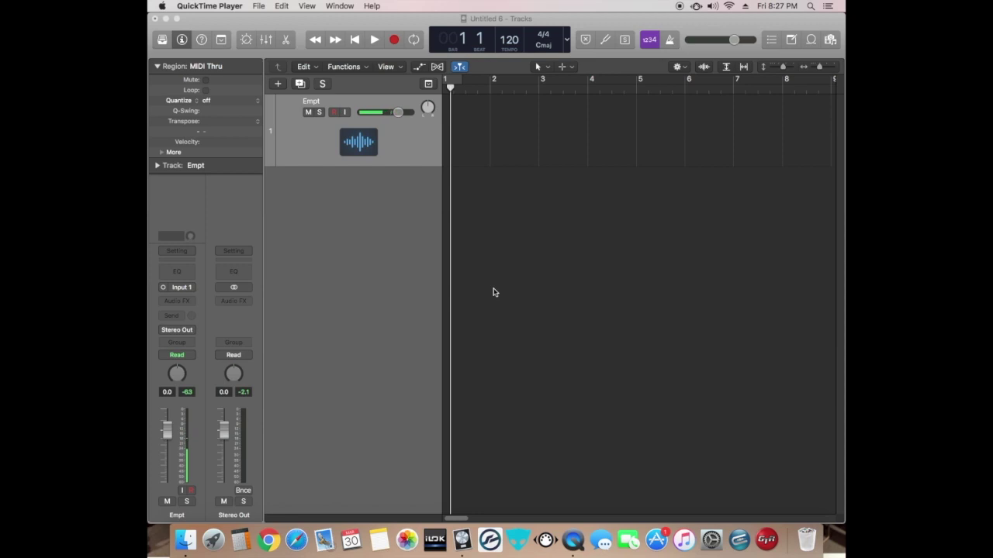
# Open the Samples folder beside the Logic project and preview 8Dio_Other_Clock_09_01.WAV.
pyautogui.click(184, 536)
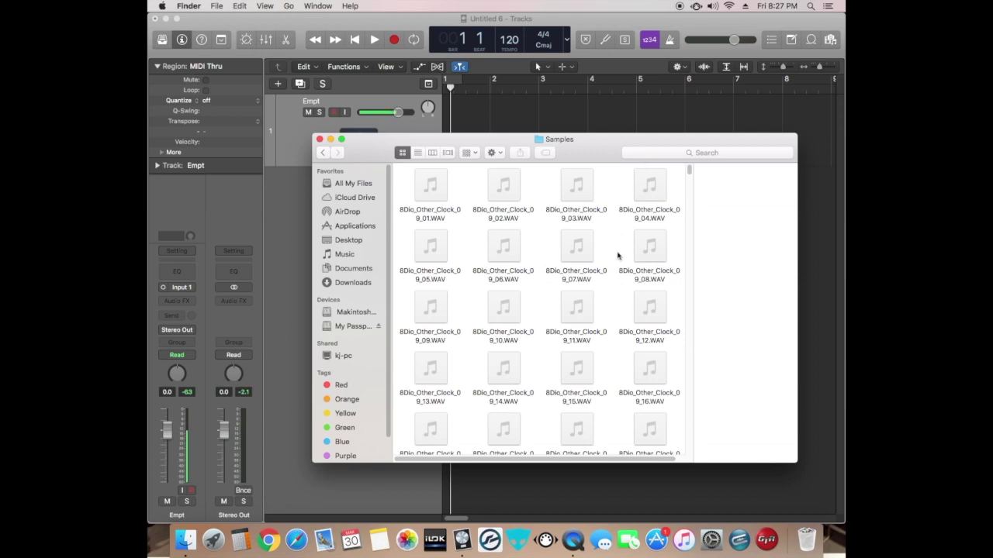
pyautogui.moveTo(557, 140); pyautogui.dragTo(687, 137)
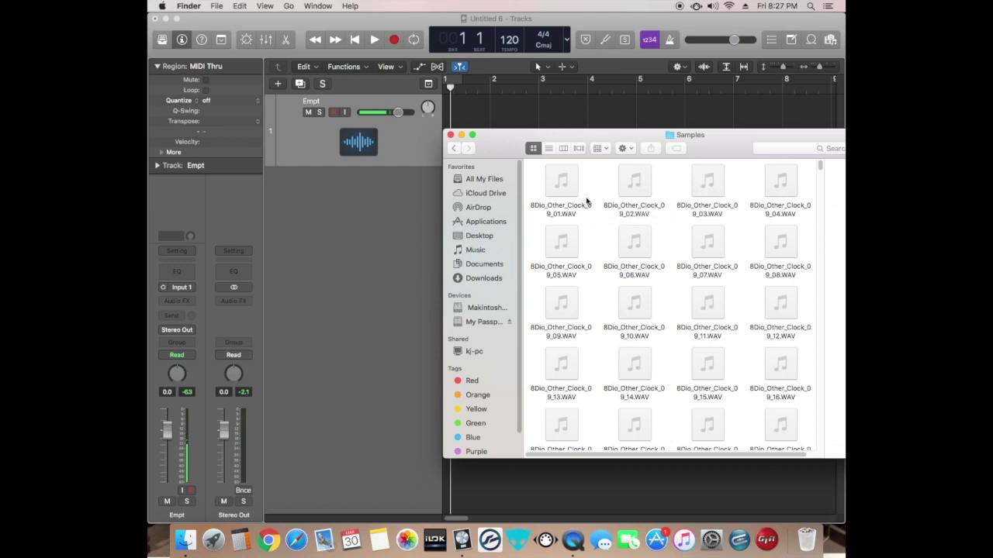
pyautogui.moveTo(576, 198)
pyautogui.click(565, 184)
# Drag the first clock sample toward the Logic project, then bring the Samples window back up.
pyautogui.click(563, 182)
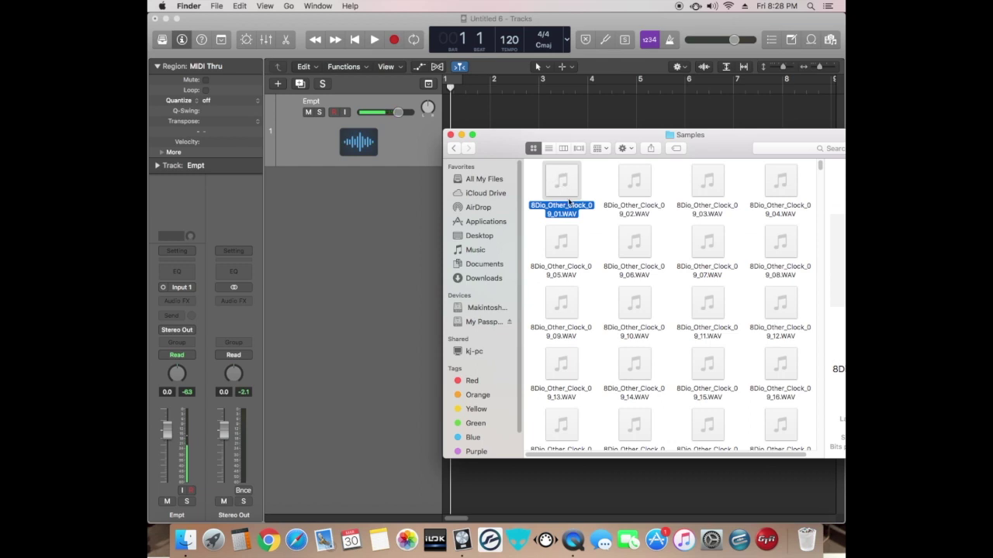
pyautogui.moveTo(562, 183); pyautogui.dragTo(341, 196)
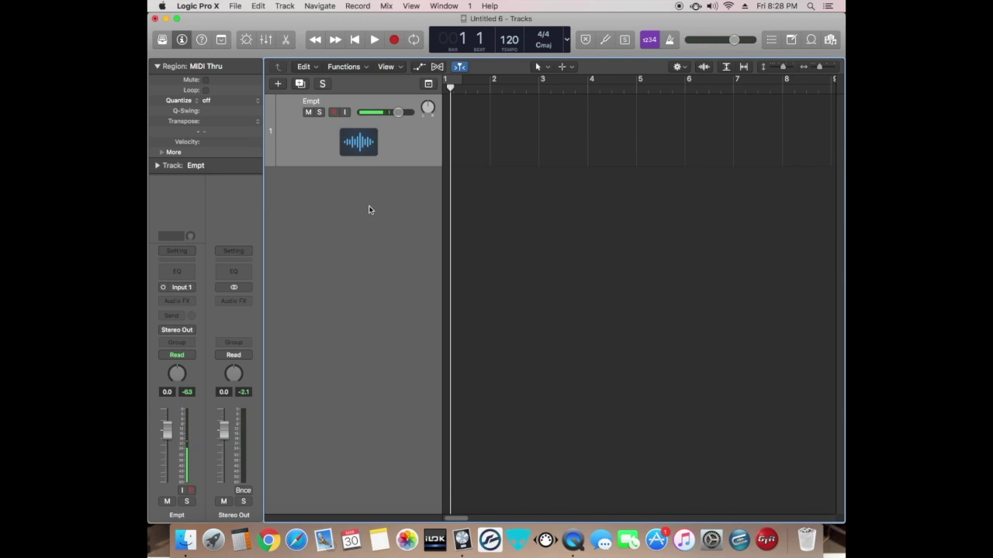
pyautogui.click(184, 541)
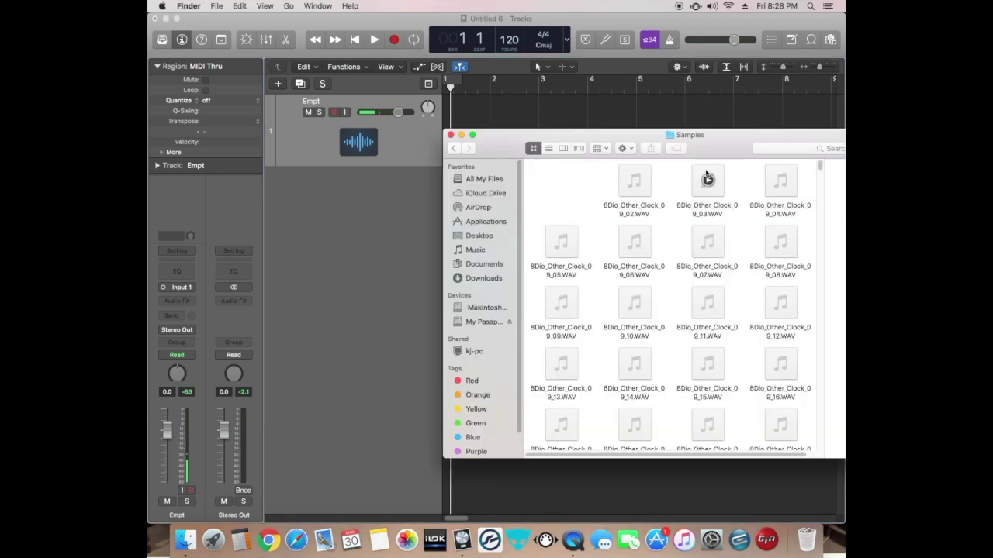
# Add 8Dio_Other_Clock_09_01.WAV as a new audio track and zoom in on its region.
pyautogui.moveTo(566, 190); pyautogui.dragTo(345, 223)
pyautogui.click(390, 329)
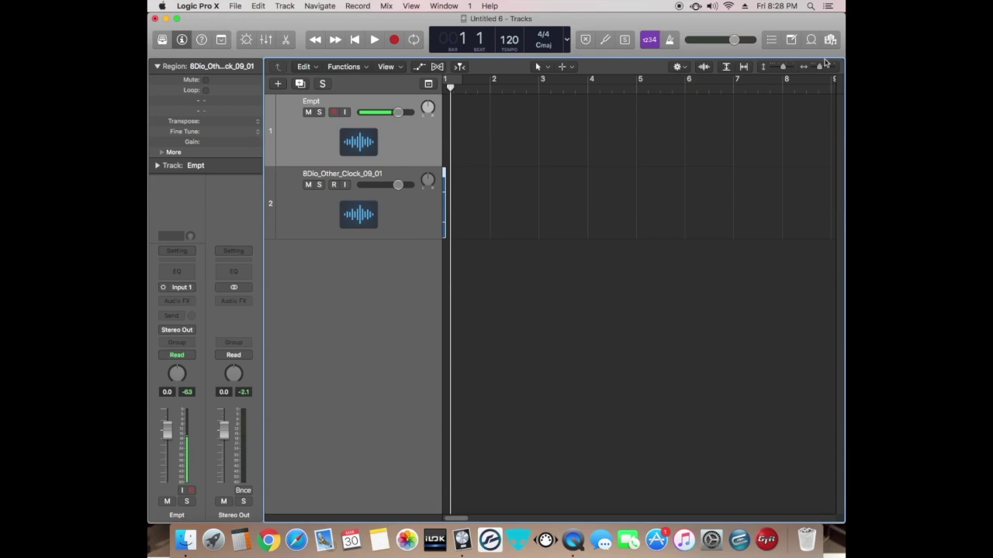
pyautogui.moveTo(822, 72); pyautogui.dragTo(839, 74)
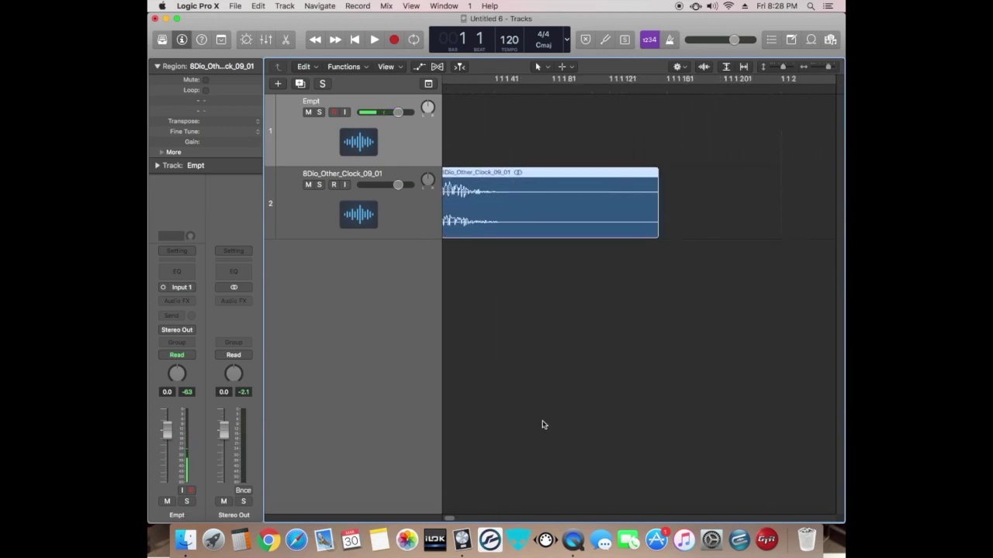
pyautogui.moveTo(451, 517); pyautogui.dragTo(445, 518)
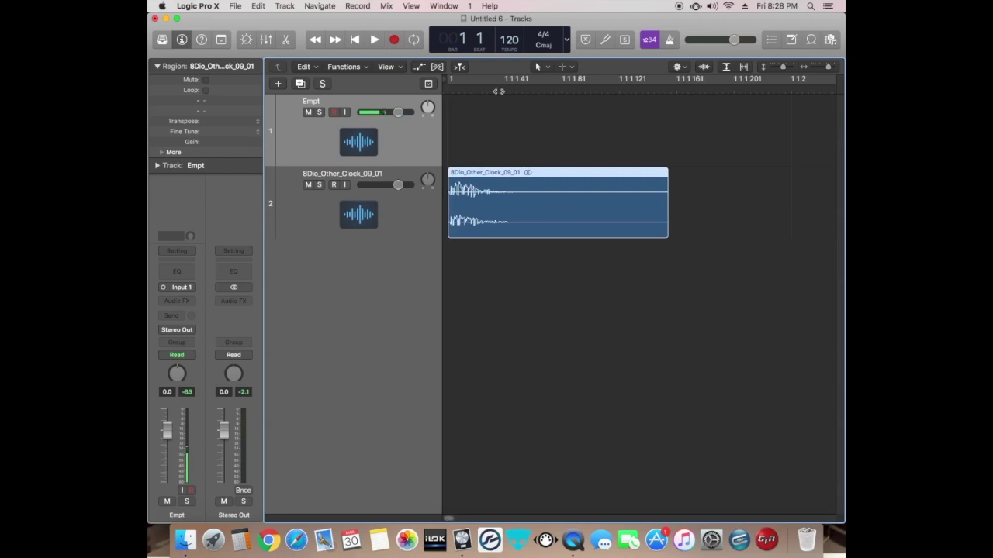
# Turn on Cycle, audition playback, and set the cycle range across the whole clock region.
pyautogui.click(483, 80)
pyautogui.press('space')
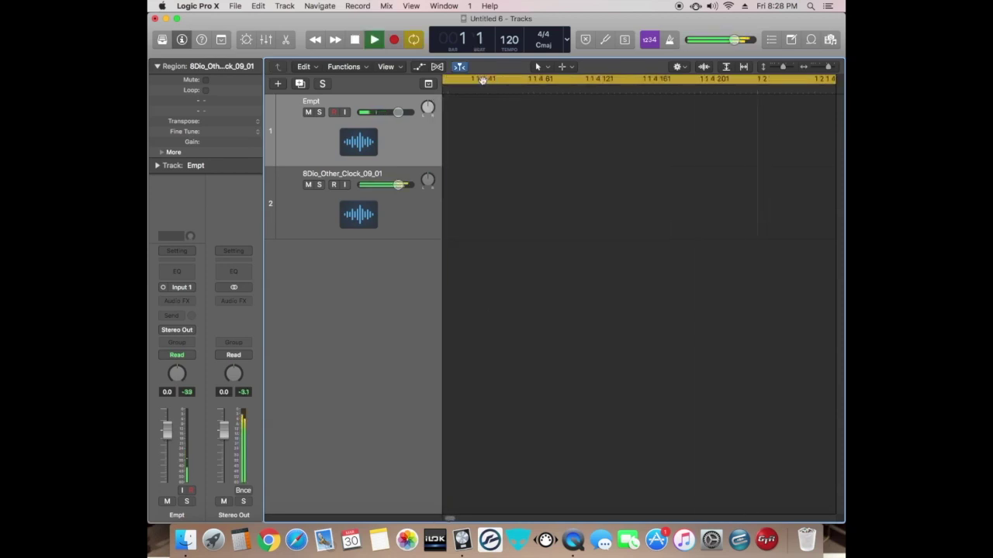
pyautogui.press('space')
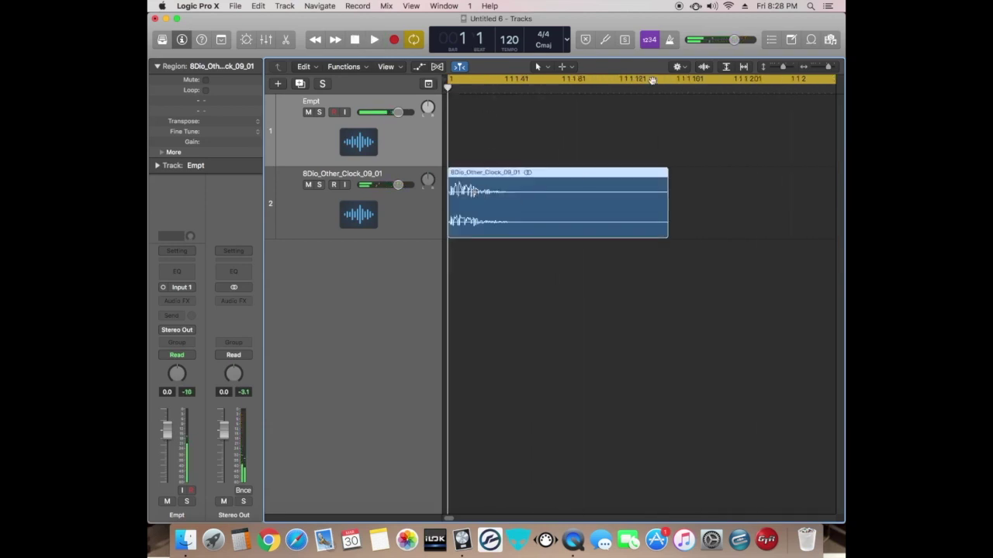
pyautogui.moveTo(638, 80); pyautogui.dragTo(448, 83)
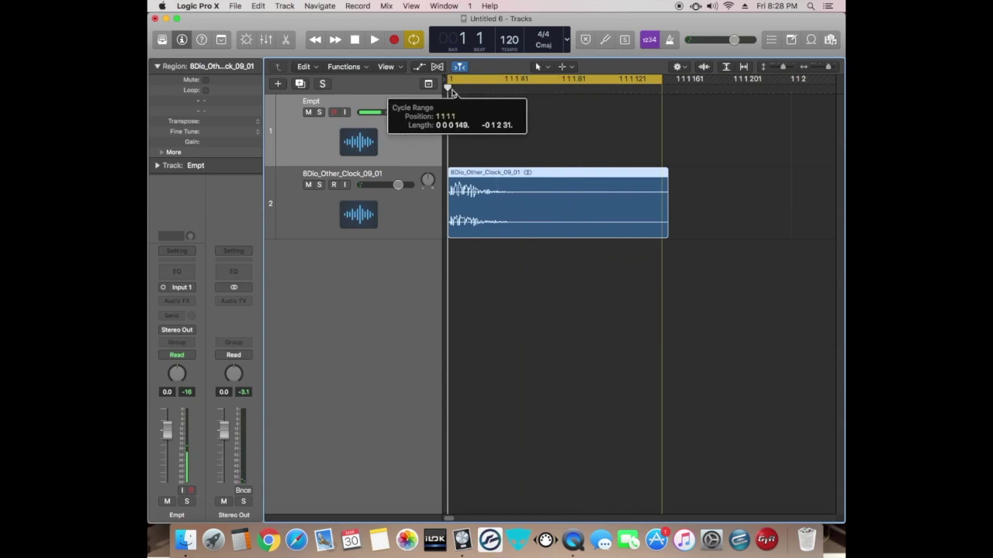
pyautogui.moveTo(653, 81); pyautogui.dragTo(789, 84)
pyautogui.press('space')
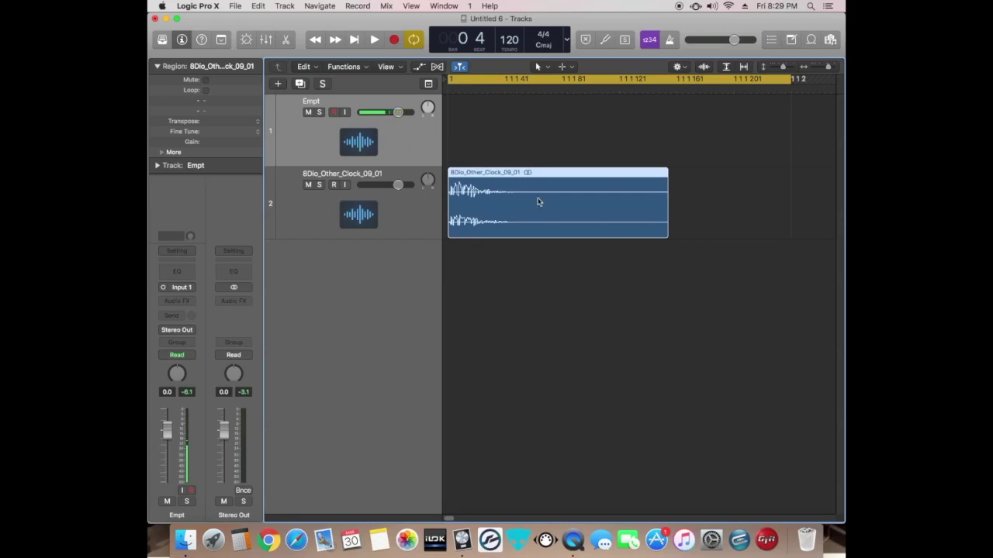
# Try a Channel EQ on the Empt track, then remove it.
pyautogui.click(181, 271)
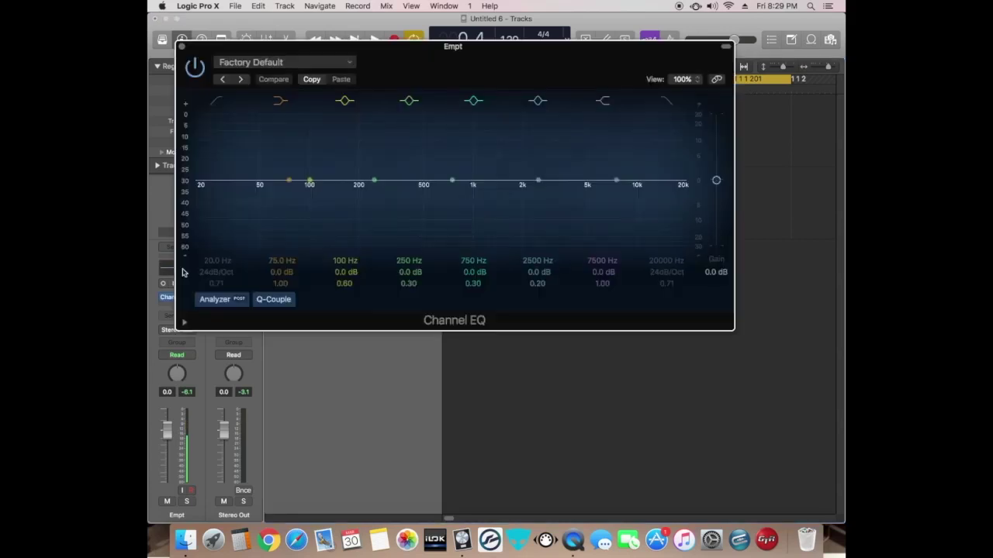
pyautogui.click(185, 47)
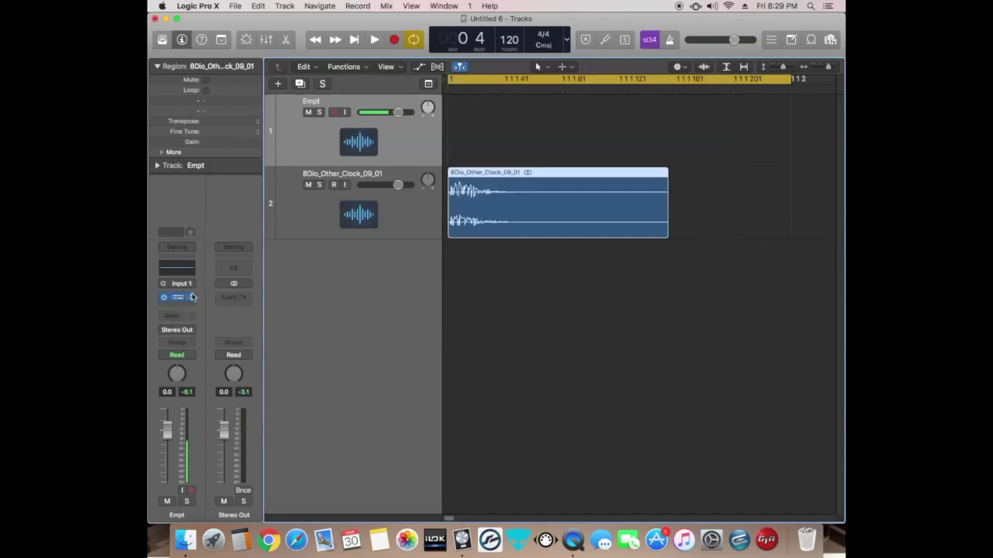
pyautogui.click(191, 302)
pyautogui.click(192, 311)
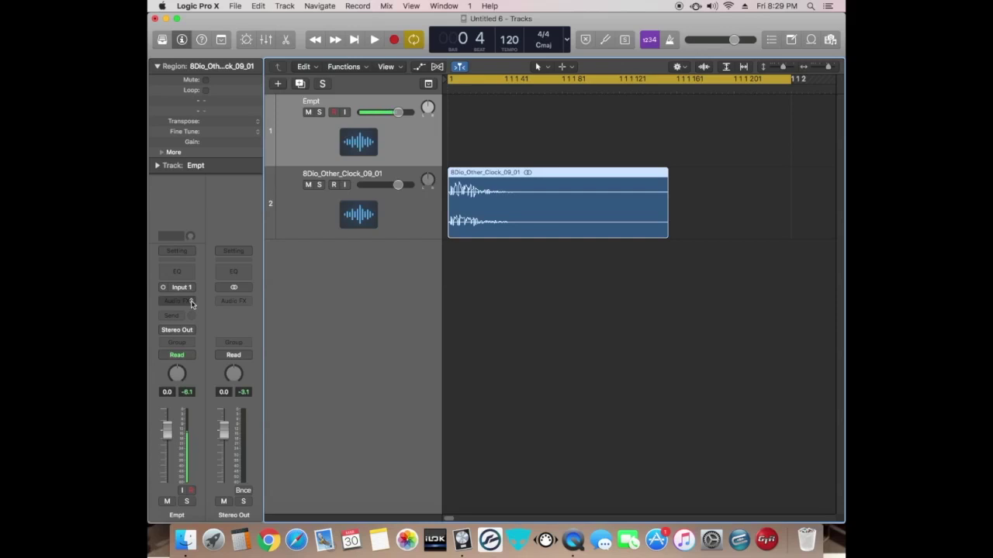
# Insert FF Pro-Q 2 (Mono) on the Empt track with a Low Cut band at about 2.1 kHz.
pyautogui.click(191, 300)
pyautogui.moveTo(221, 344)
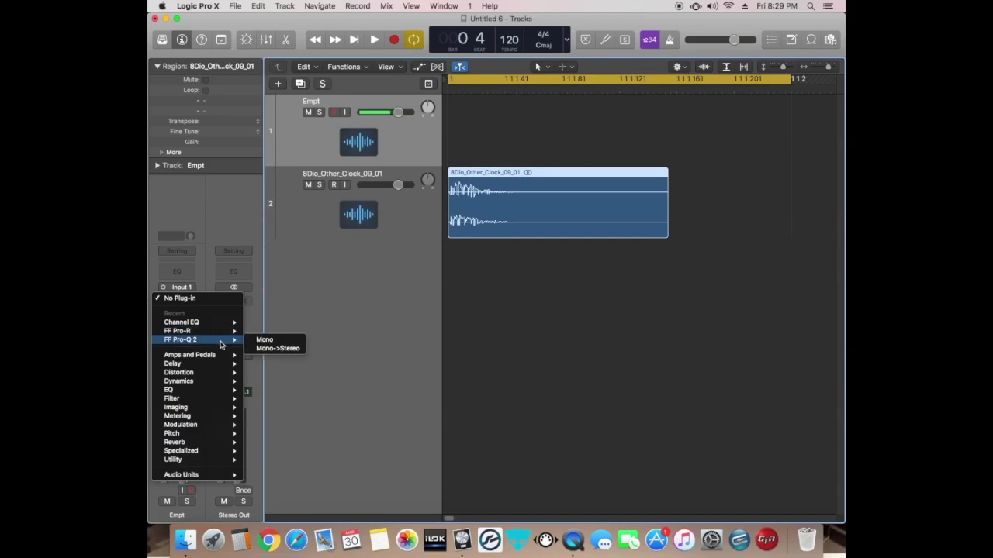
pyautogui.click(265, 340)
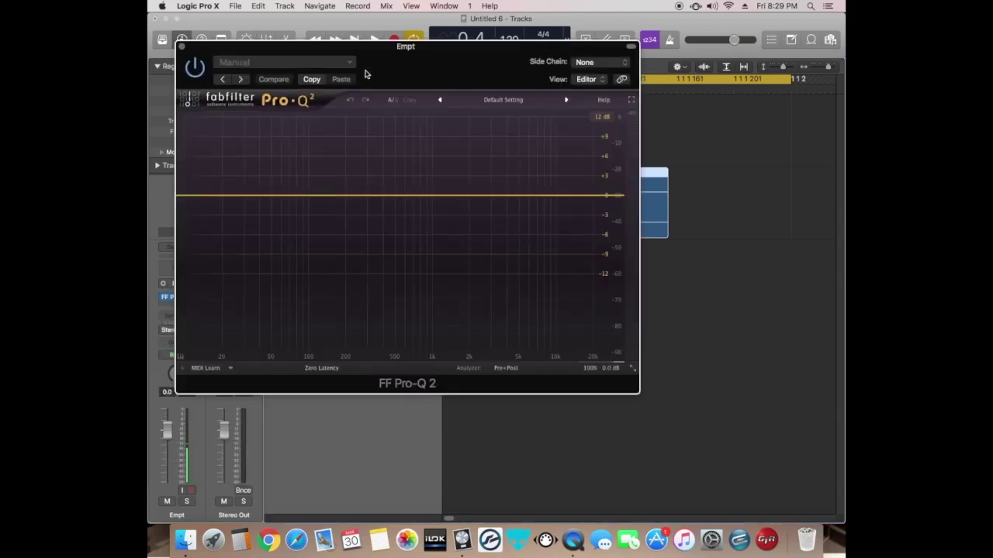
pyautogui.press('space')
pyautogui.click(401, 197)
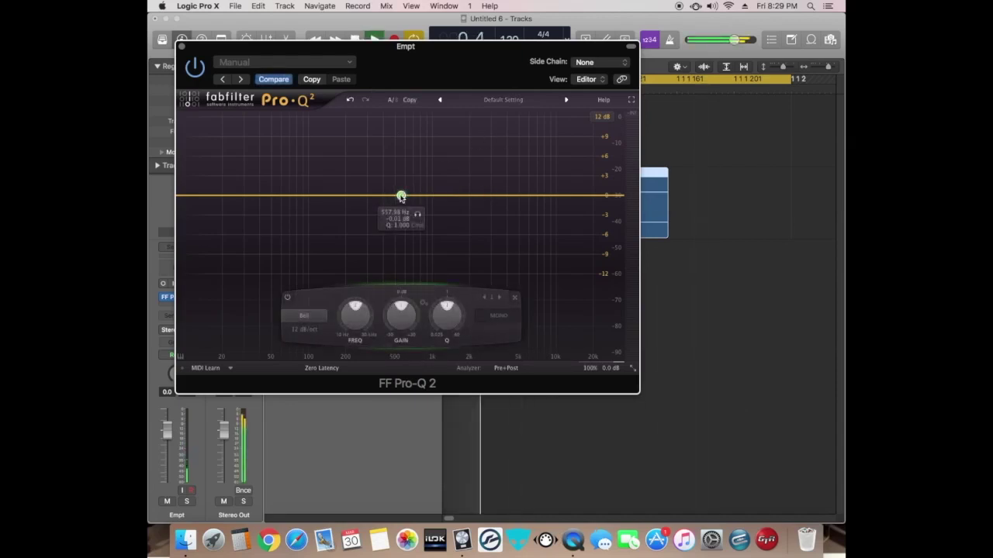
pyautogui.click(305, 318)
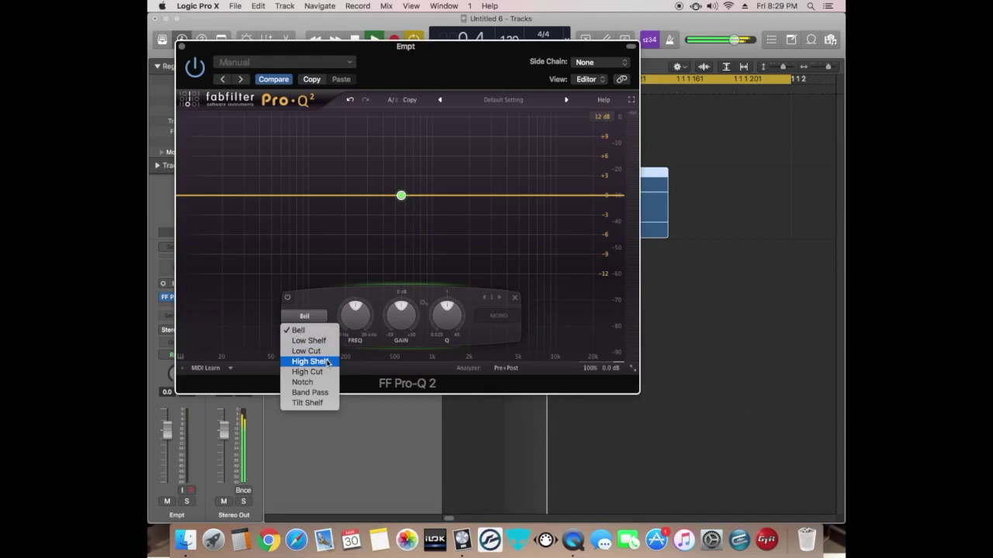
pyautogui.click(305, 351)
pyautogui.moveTo(401, 197); pyautogui.dragTo(473, 197)
pyautogui.moveTo(321, 51); pyautogui.dragTo(669, 119)
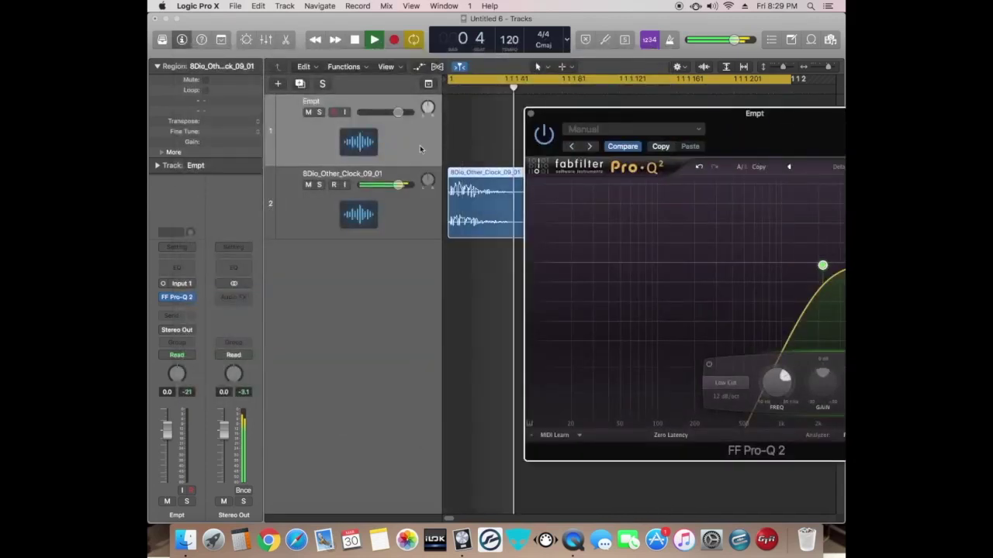
# Remove FF Pro-Q 2 from the slot, extend the cycle range, and restart playback.
pyautogui.click(187, 300)
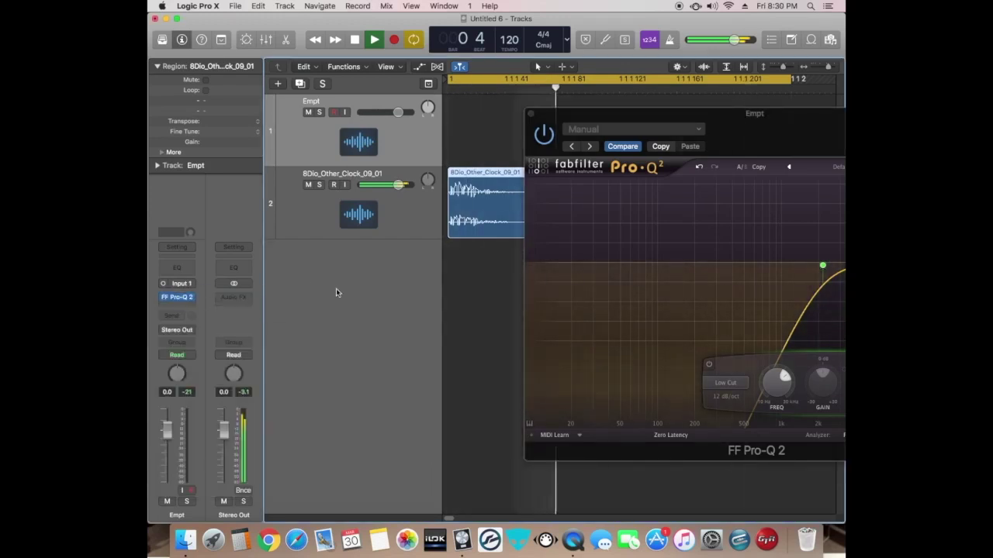
pyautogui.press('space')
pyautogui.click(194, 301)
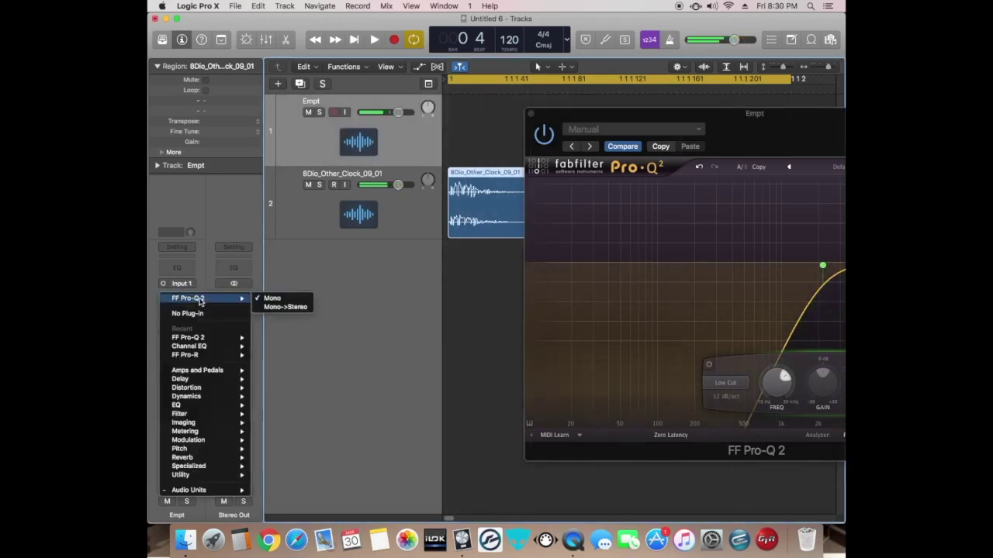
pyautogui.click(186, 314)
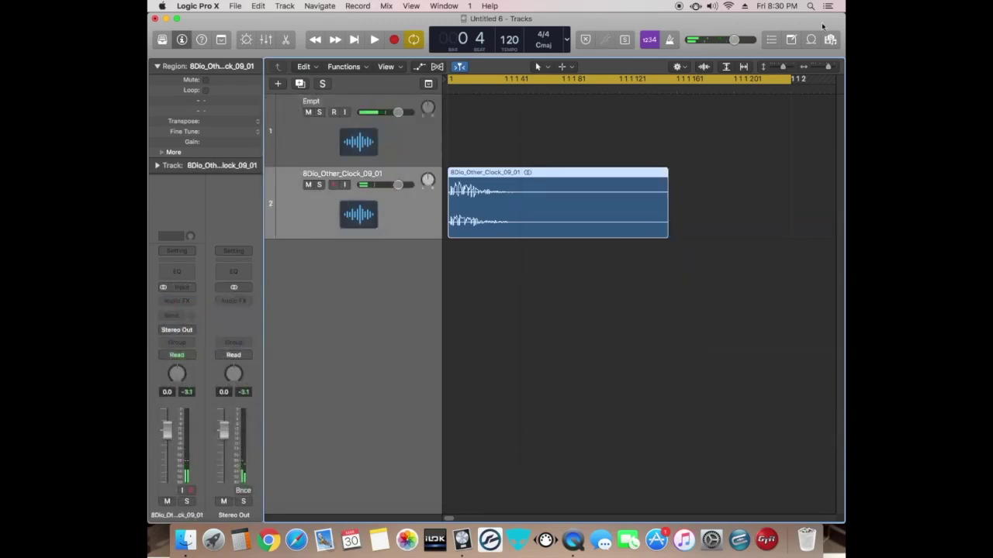
pyautogui.moveTo(791, 78); pyautogui.dragTo(768, 80)
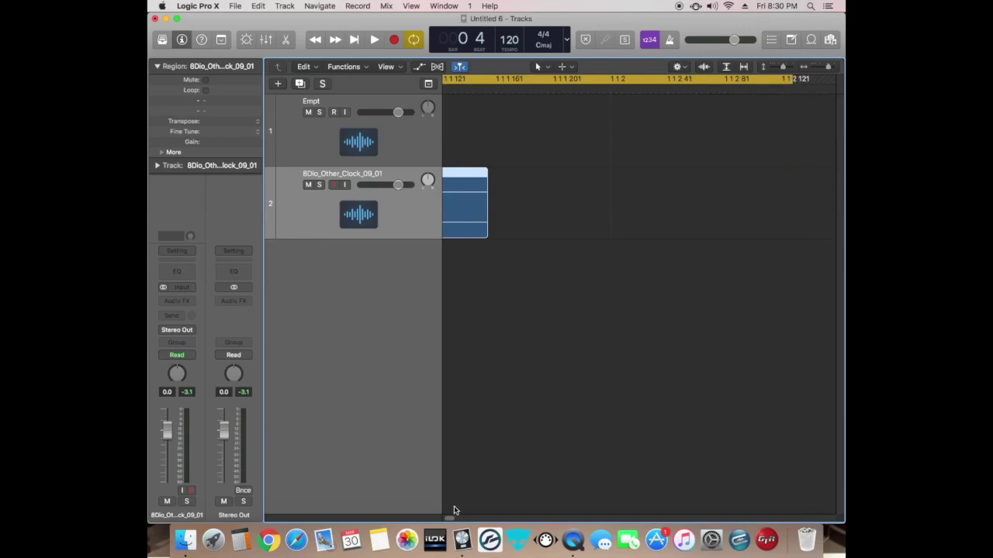
pyautogui.press('space')
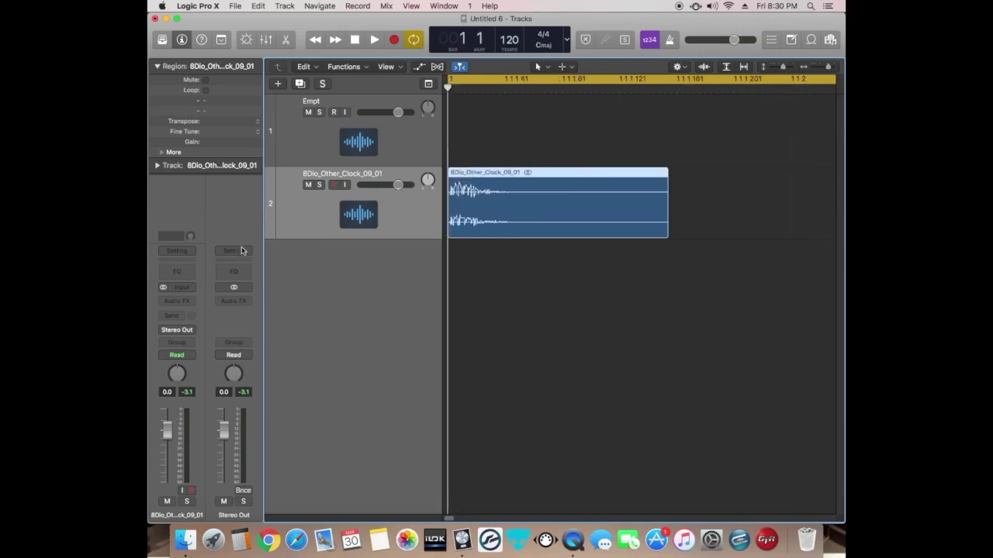
# Insert FF Pro-Q 2 (Stereo) on the clock track with a Low Cut band near 2440 Hz.
pyautogui.click(192, 302)
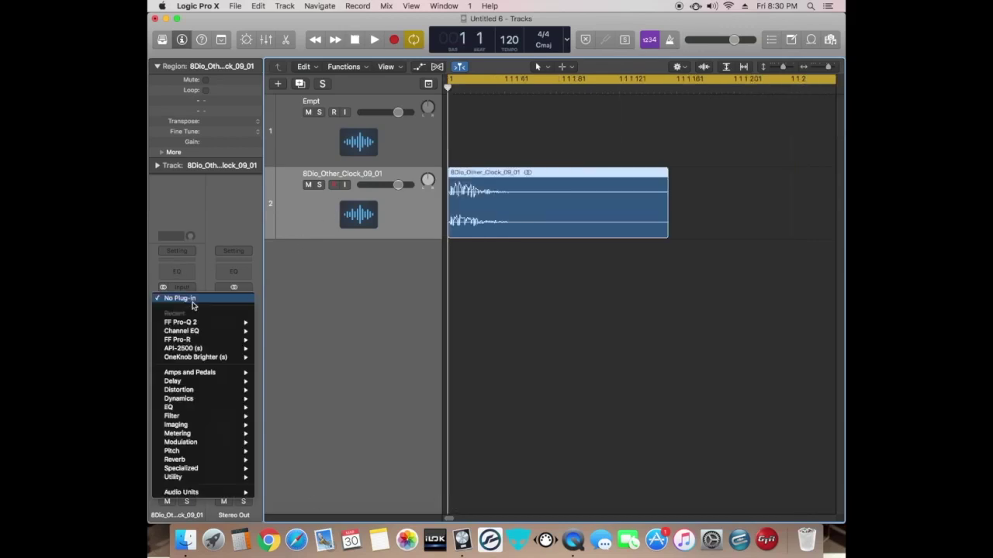
pyautogui.moveTo(205, 322)
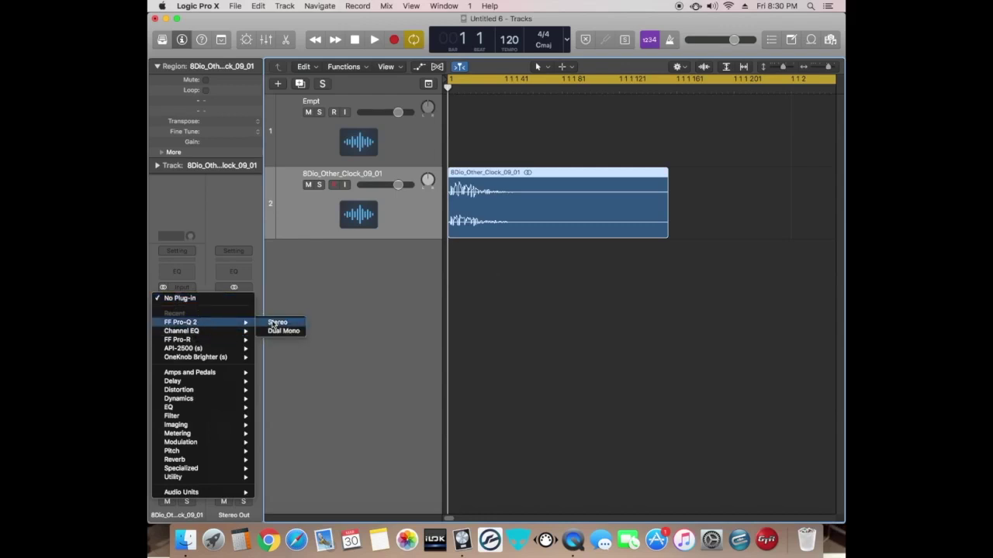
pyautogui.click(276, 322)
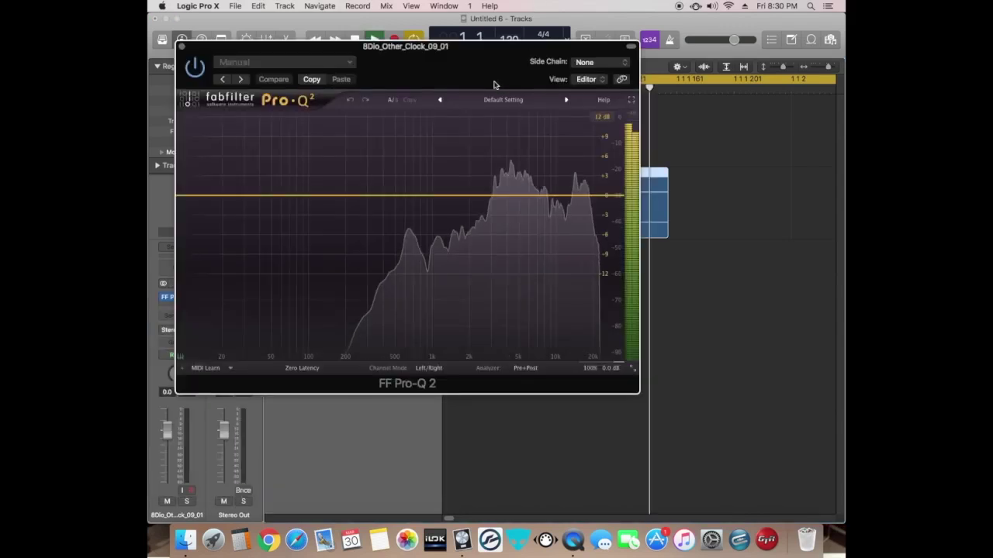
pyautogui.moveTo(474, 54); pyautogui.dragTo(589, 58)
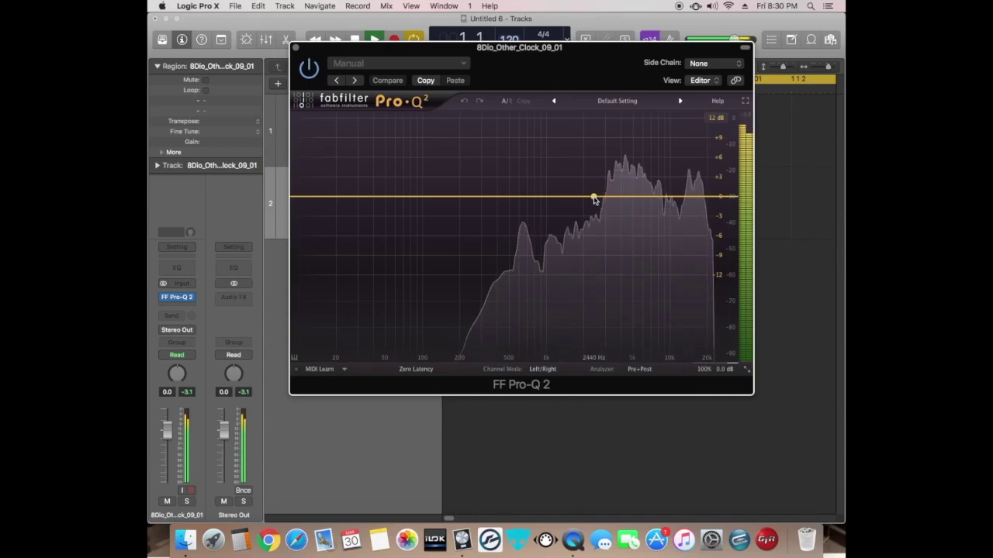
pyautogui.click(594, 198)
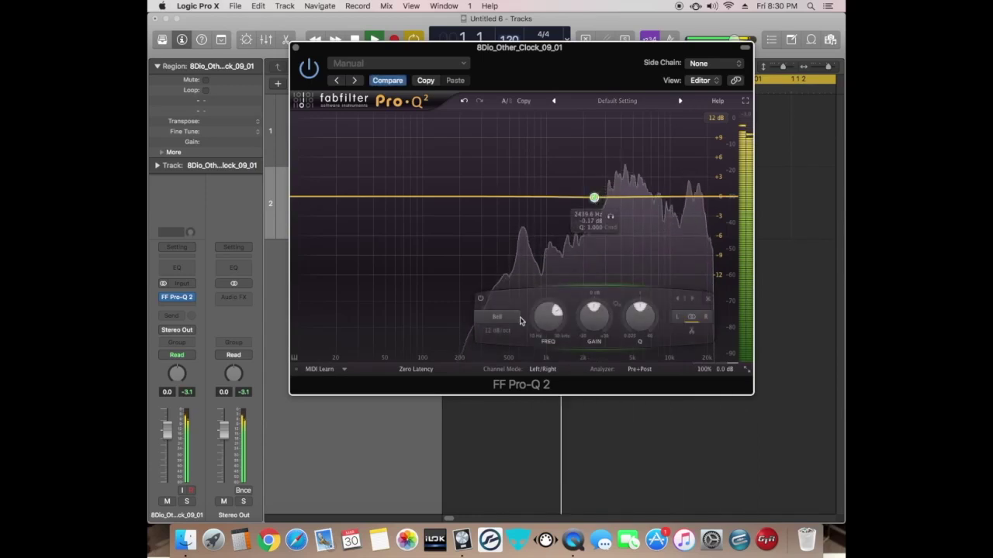
pyautogui.click(497, 317)
pyautogui.click(500, 352)
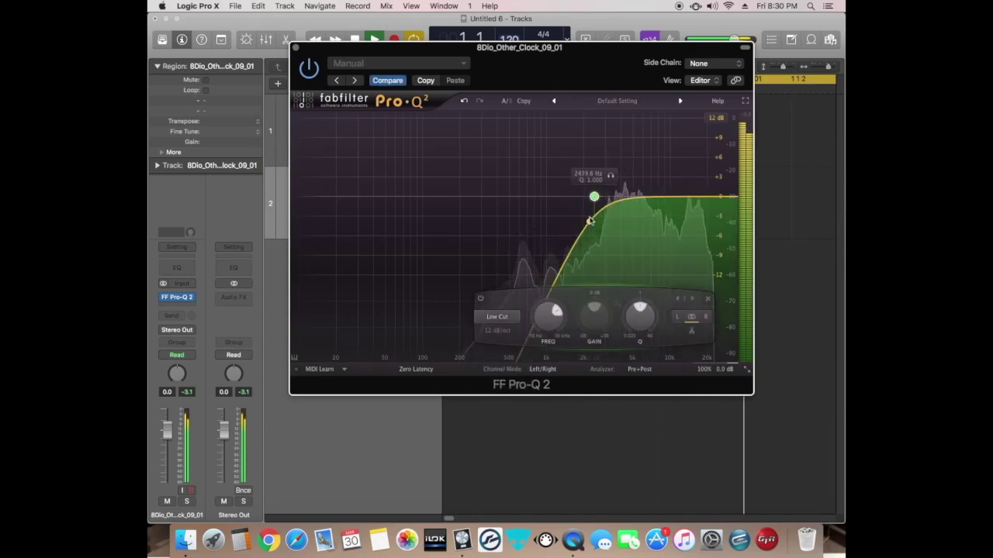
# Add a High Cut at about 7040 Hz, move the Low Cut to 2125 Hz, and A/B the EQ.
pyautogui.click(690, 198)
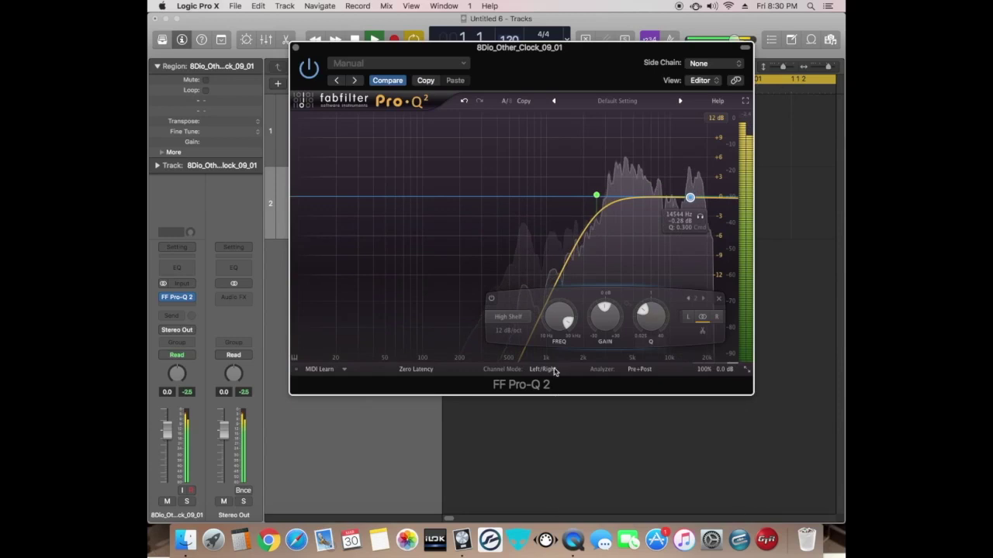
pyautogui.click(509, 317)
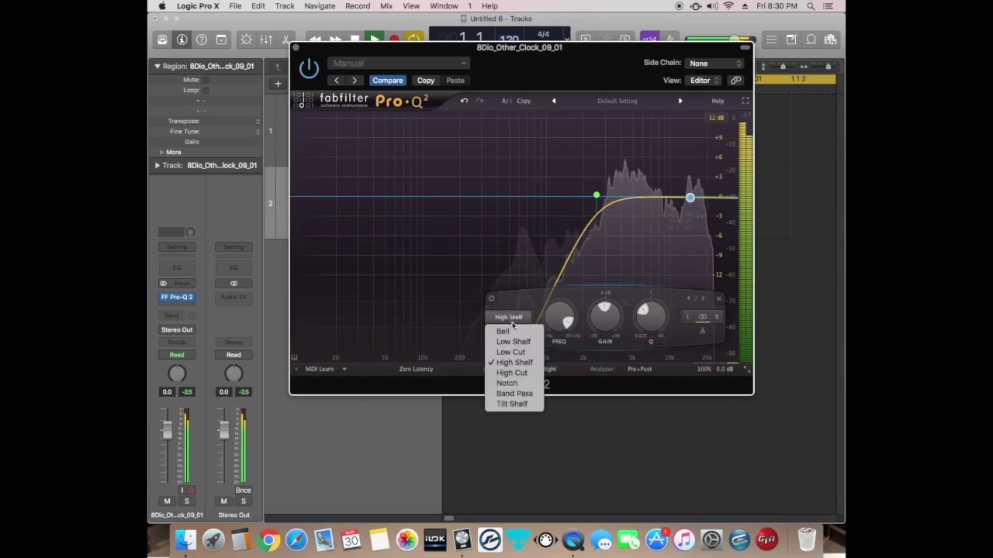
pyautogui.click(511, 373)
pyautogui.moveTo(676, 244); pyautogui.dragTo(659, 224)
pyautogui.moveTo(595, 196); pyautogui.dragTo(586, 193)
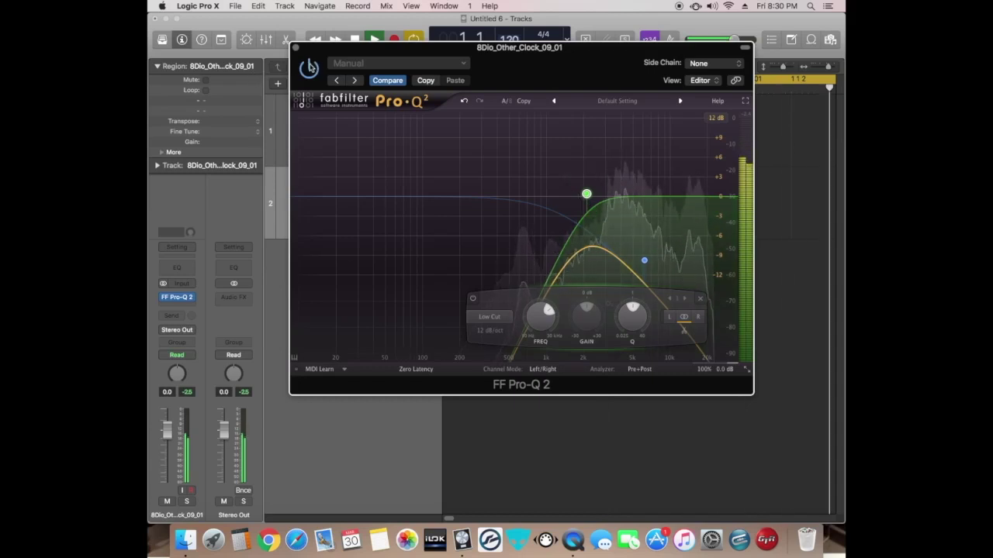
pyautogui.click(310, 67)
pyautogui.click(310, 67)
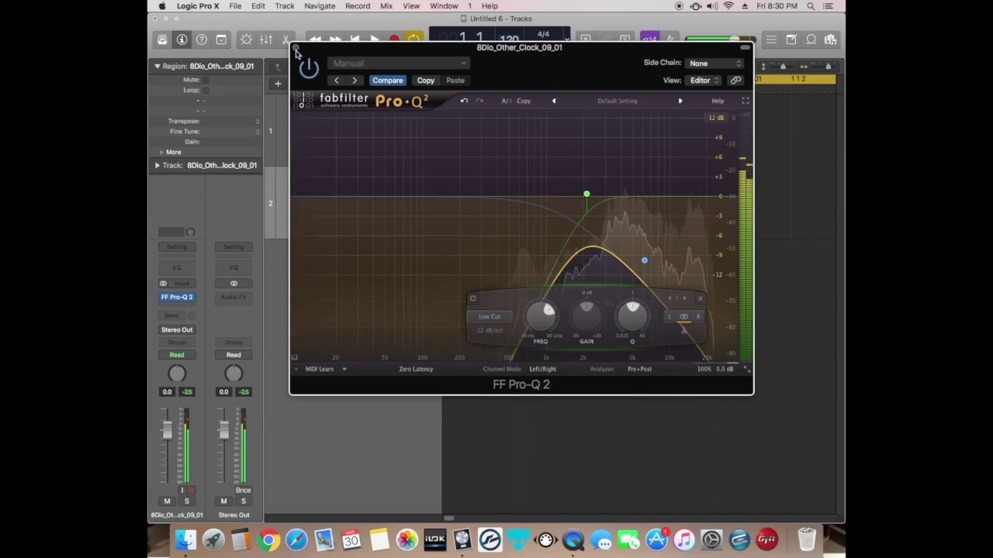
pyautogui.click(185, 296)
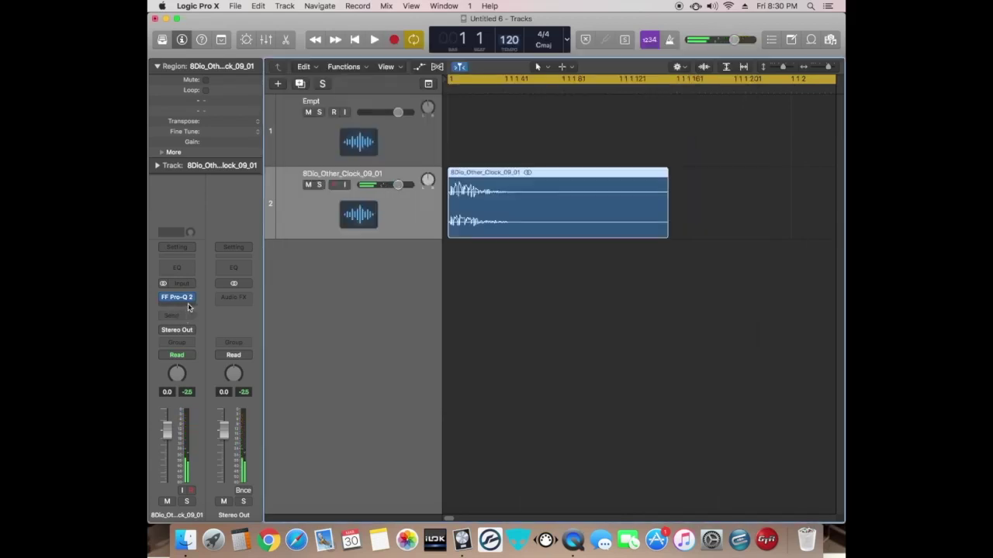
# Insert FF Pro-R (Stereo) after the EQ and try the Tight Small Room preset.
pyautogui.click(191, 300)
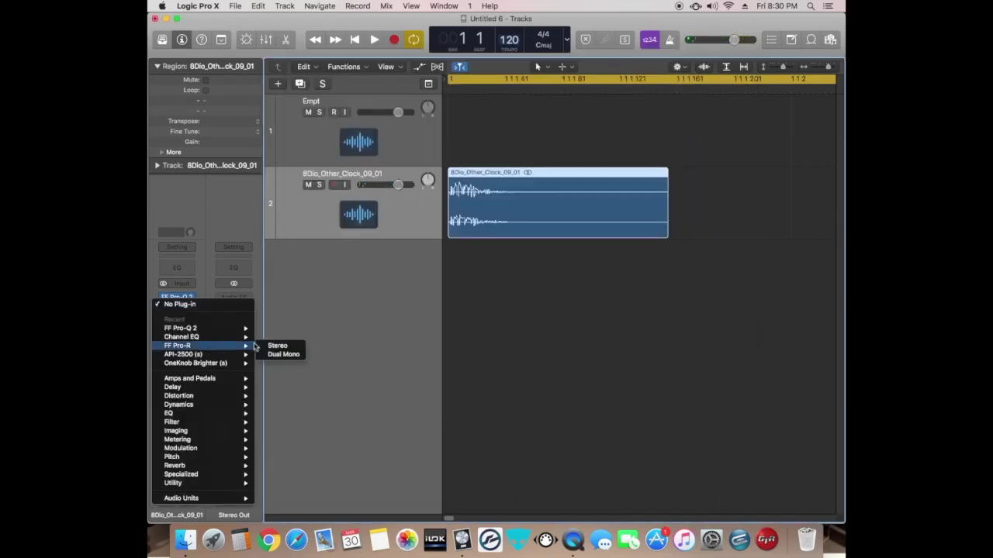
pyautogui.click(285, 346)
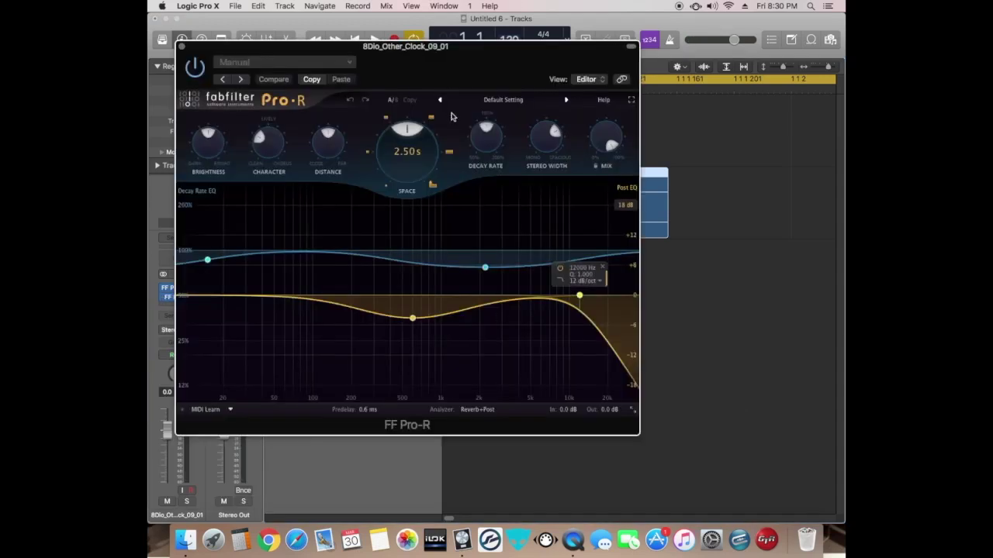
pyautogui.click(503, 99)
pyautogui.moveTo(509, 125)
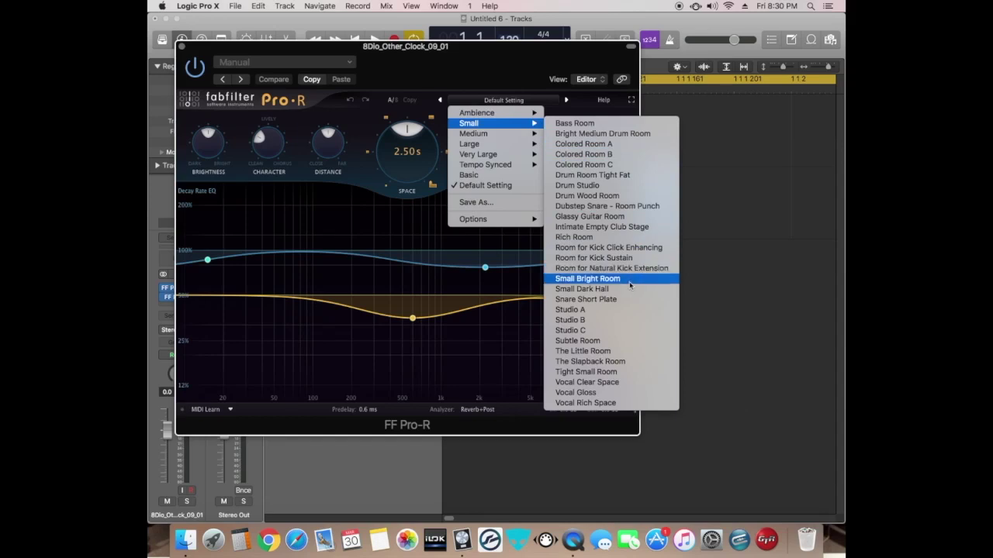
pyautogui.click(630, 372)
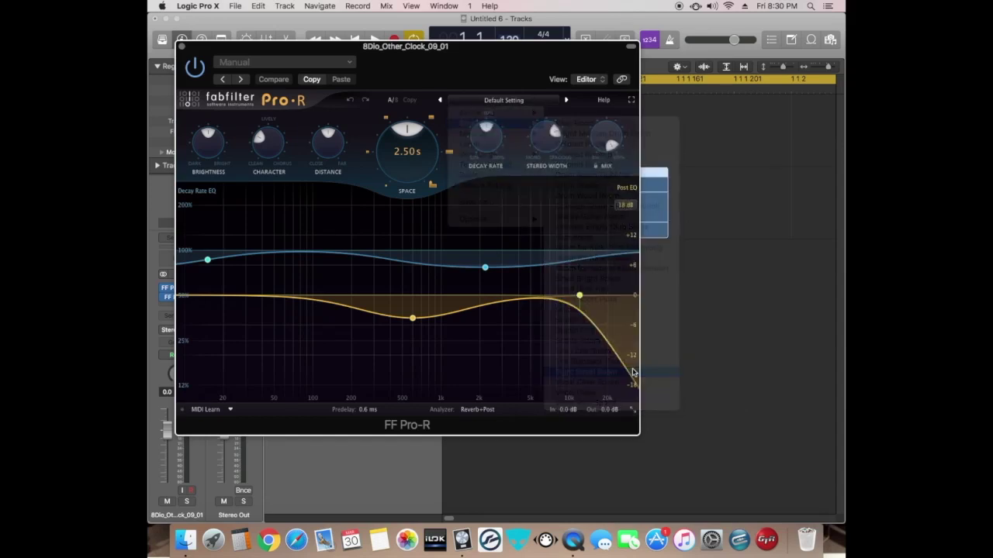
pyautogui.press('space')
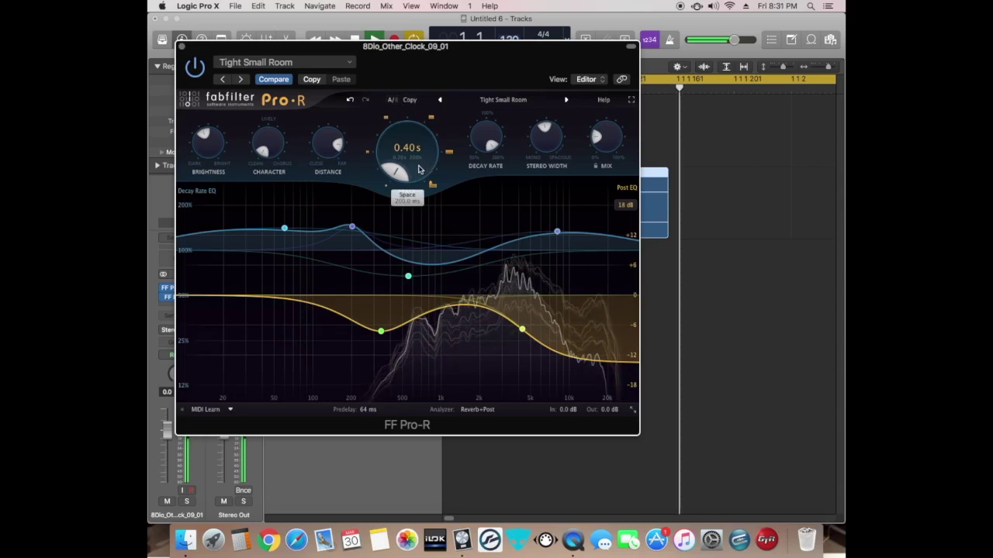
# Revert Pro-R to its Default Setting and shorten Space to about 0.48 s.
pyautogui.moveTo(427, 153); pyautogui.dragTo(388, 107)
pyautogui.click(392, 100)
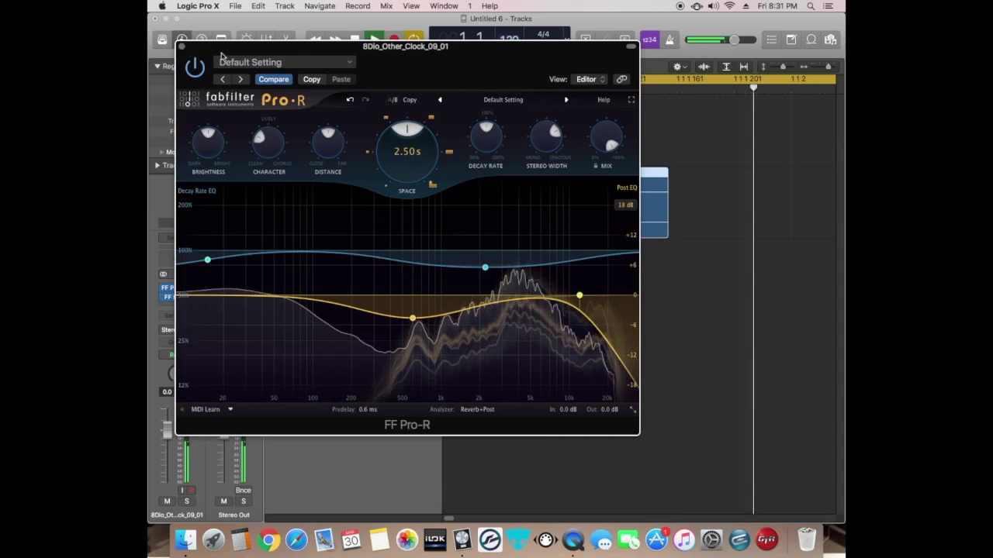
pyautogui.moveTo(406, 147); pyautogui.dragTo(398, 161)
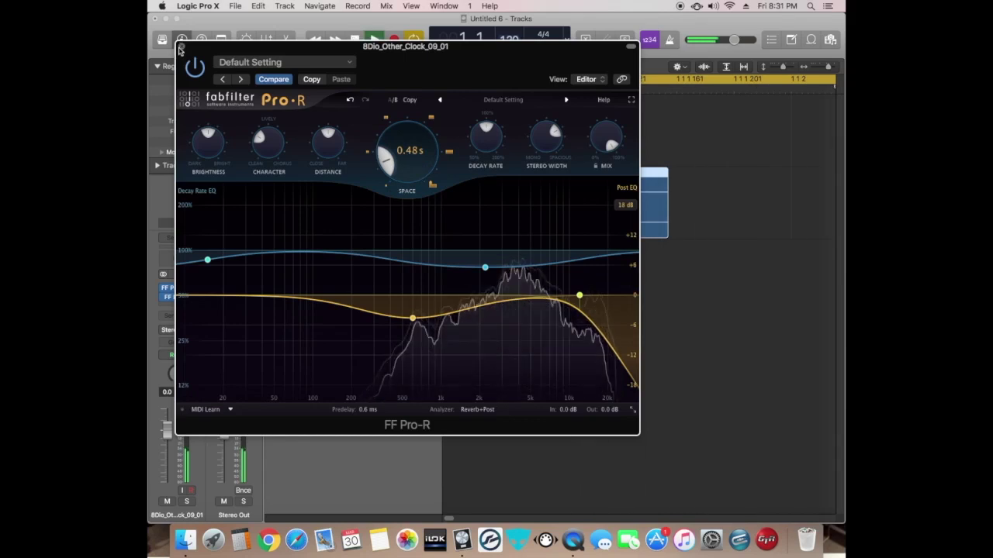
pyautogui.press('space')
# Play the clock track, A/B the Pro-R reverb with bypass, then close its window.
pyautogui.click(181, 47)
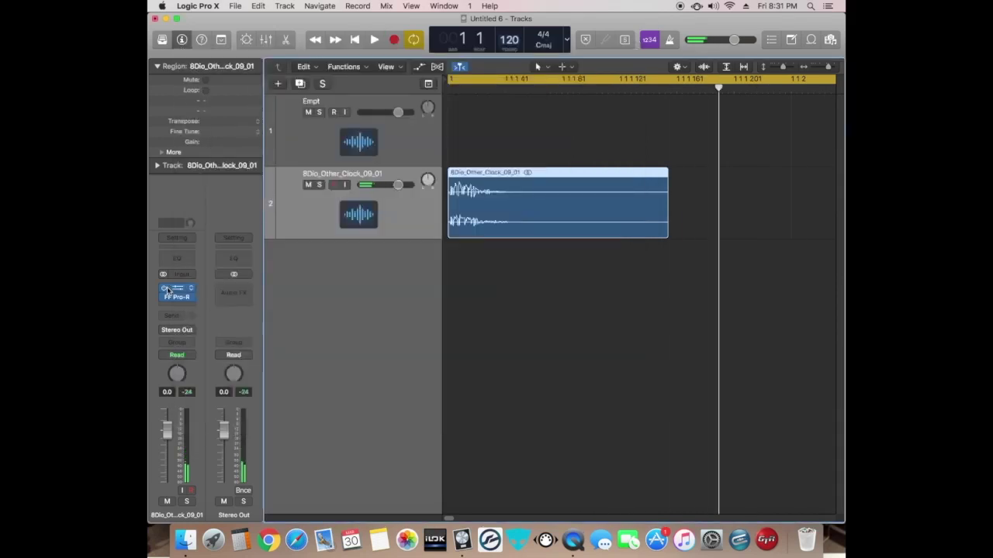
pyautogui.click(193, 290)
pyautogui.press('Escape')
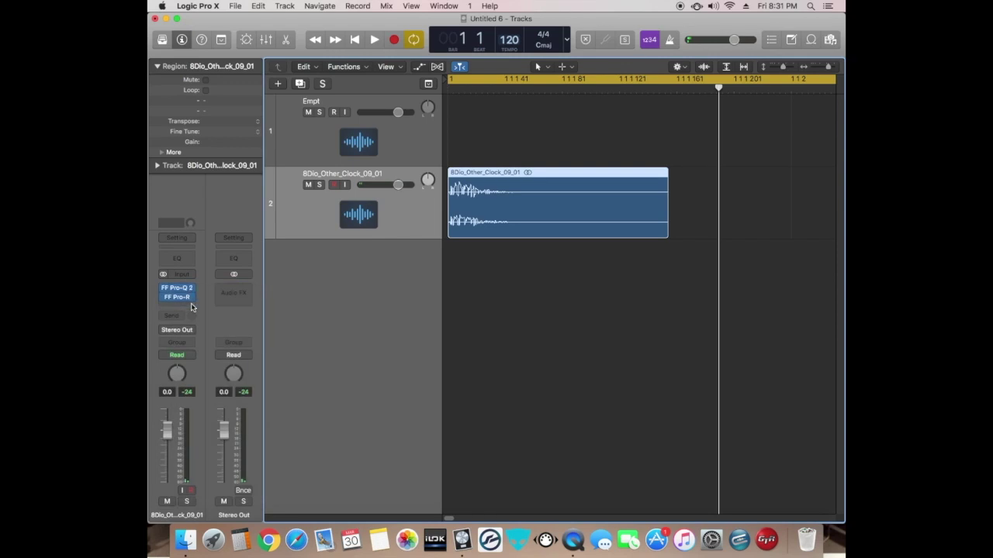
pyautogui.press('space')
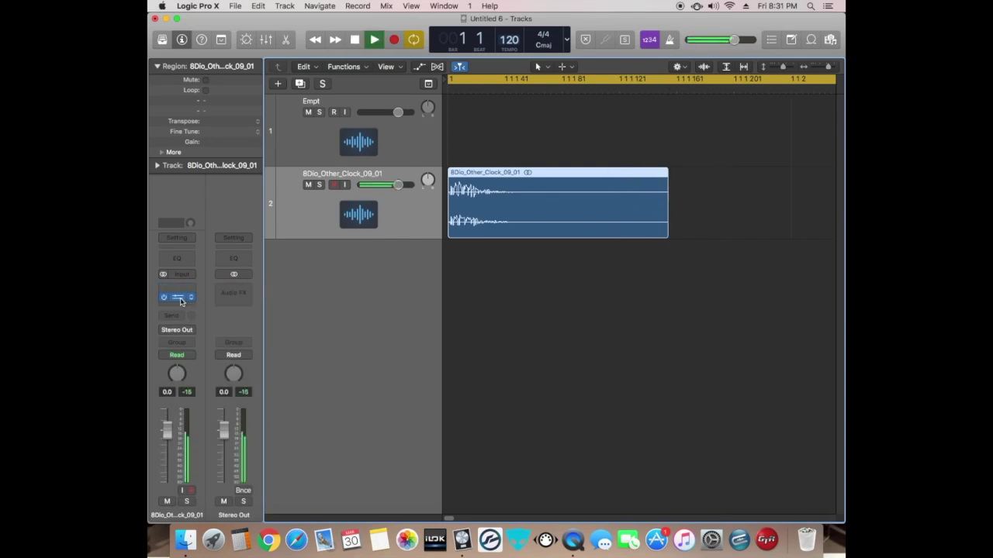
pyautogui.click(169, 299)
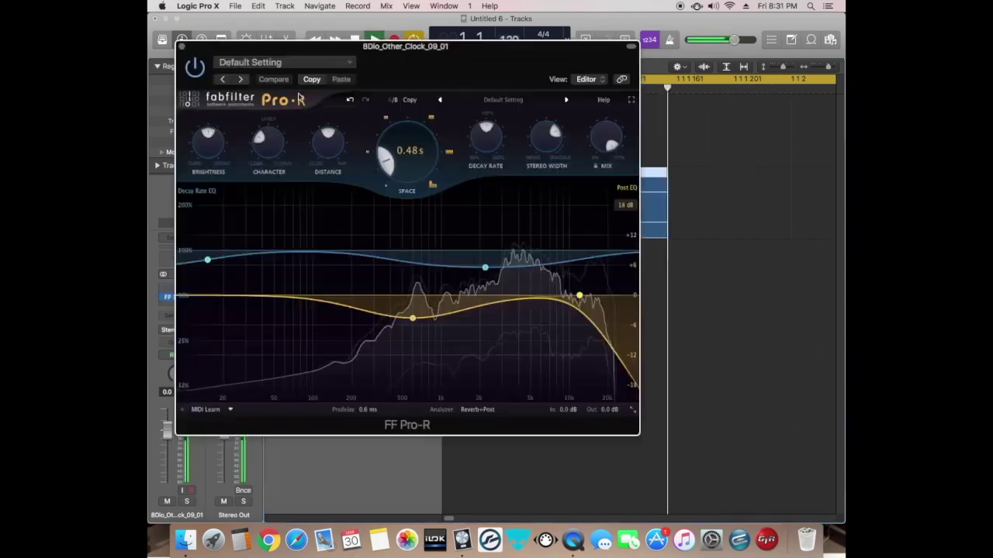
pyautogui.click(195, 70)
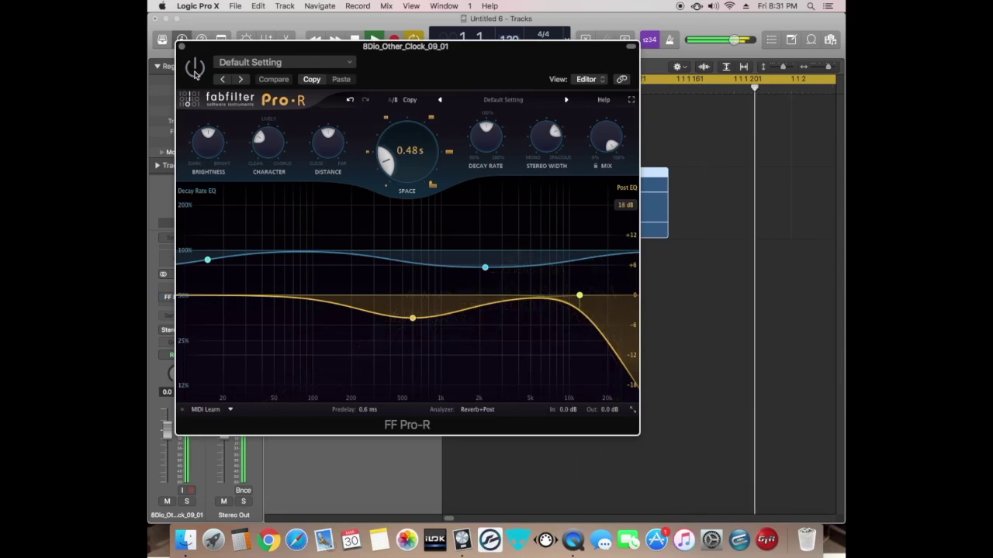
pyautogui.click(195, 70)
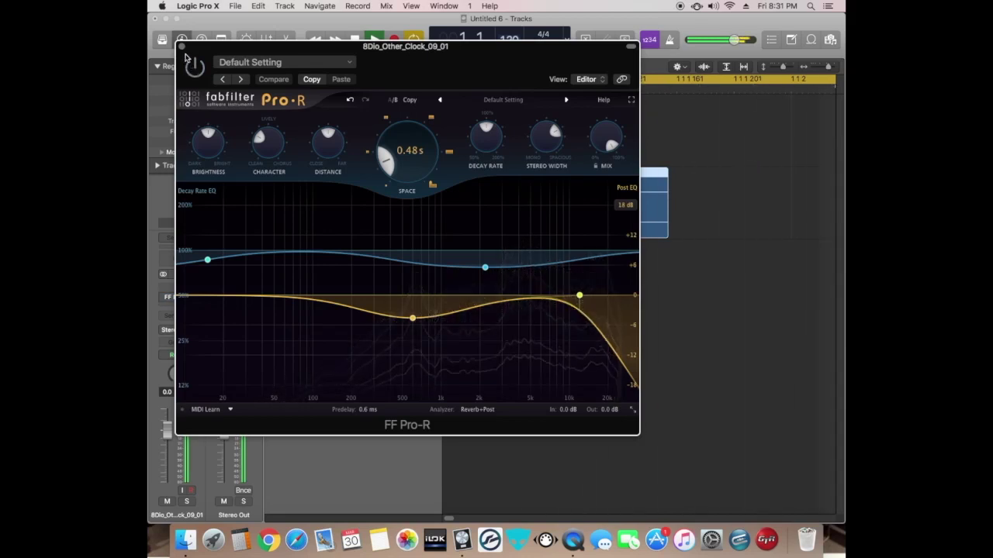
pyautogui.press('space')
pyautogui.click(182, 48)
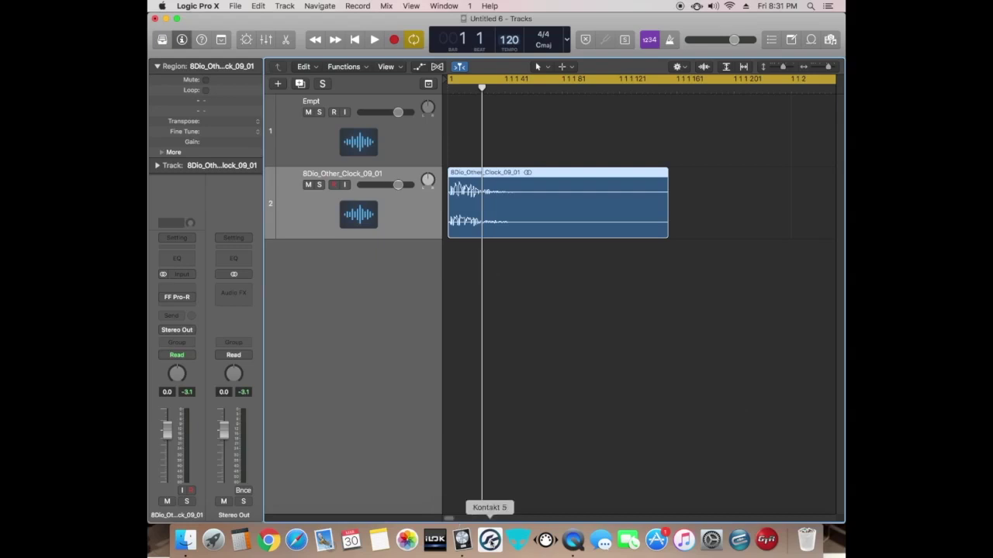
# Bring Finder's Samples window forward and position it beside the Logic tracks.
pyautogui.click(186, 541)
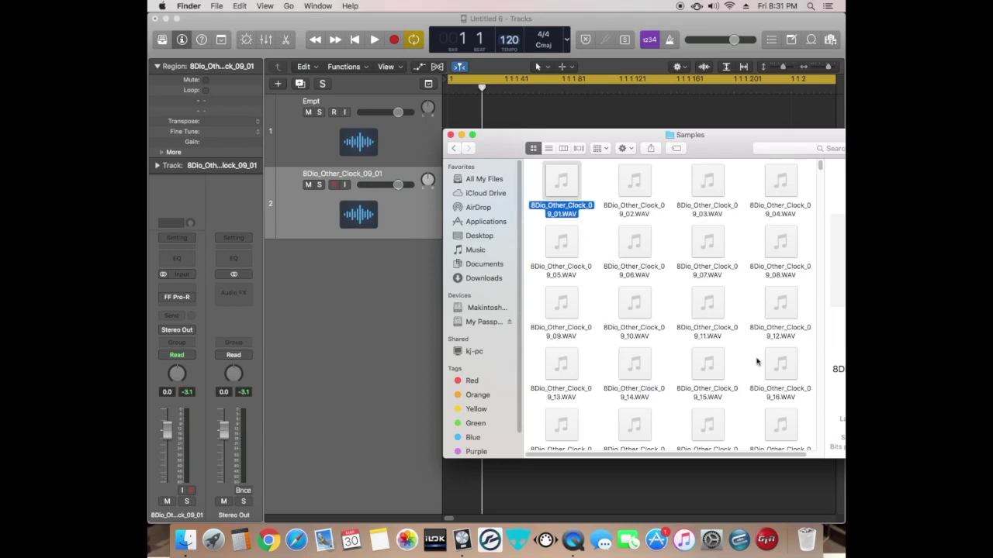
pyautogui.moveTo(735, 145); pyautogui.dragTo(551, 259)
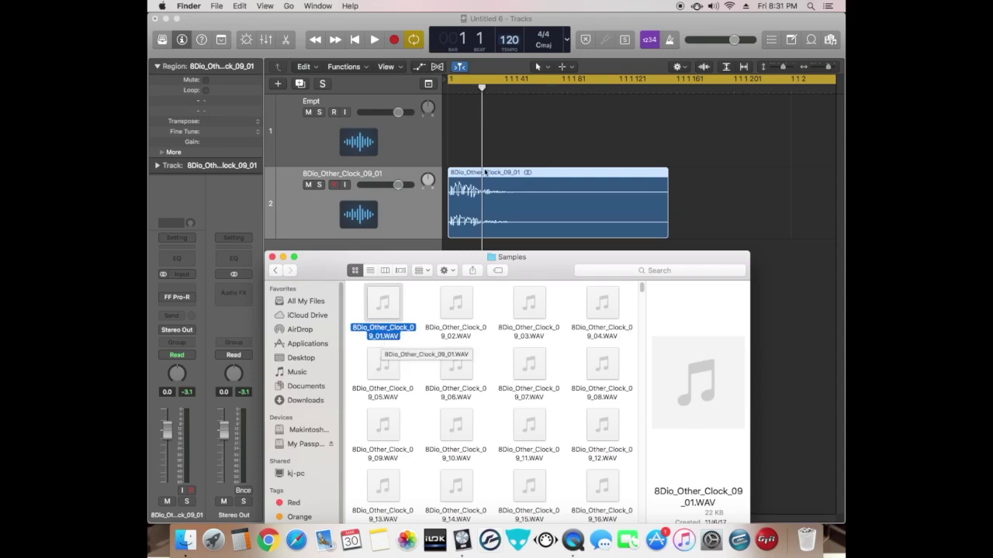
pyautogui.moveTo(516, 263); pyautogui.dragTo(541, 247)
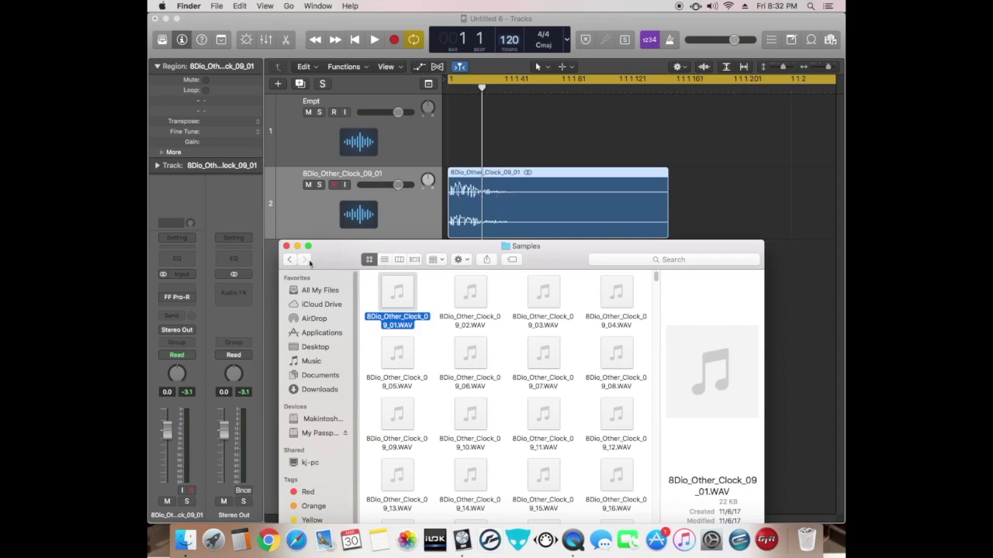
# Delete the 8Dio_Other_Clock_09_01 region and its track 2 from the project.
pyautogui.click(411, 216)
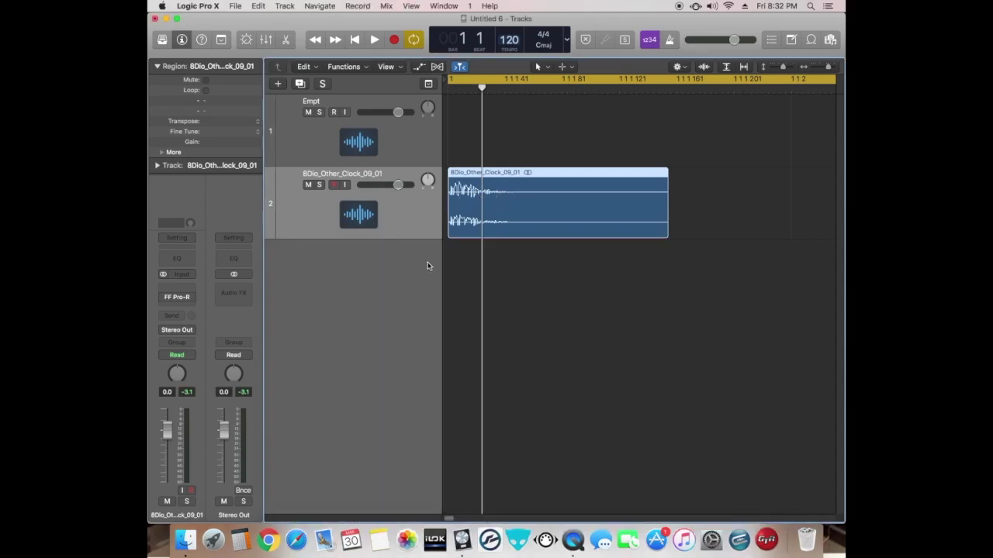
pyautogui.press('Delete')
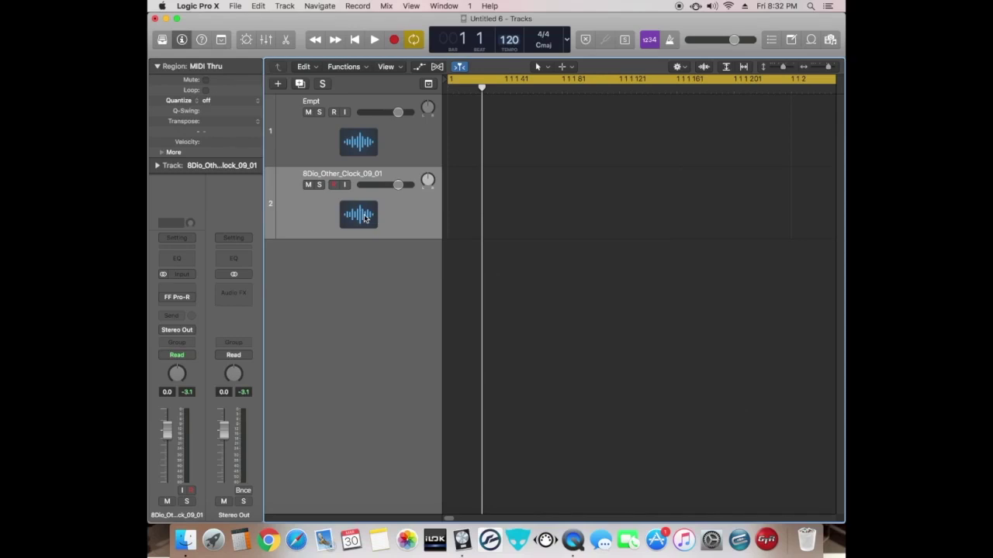
pyautogui.rightClick(365, 219)
pyautogui.click(446, 299)
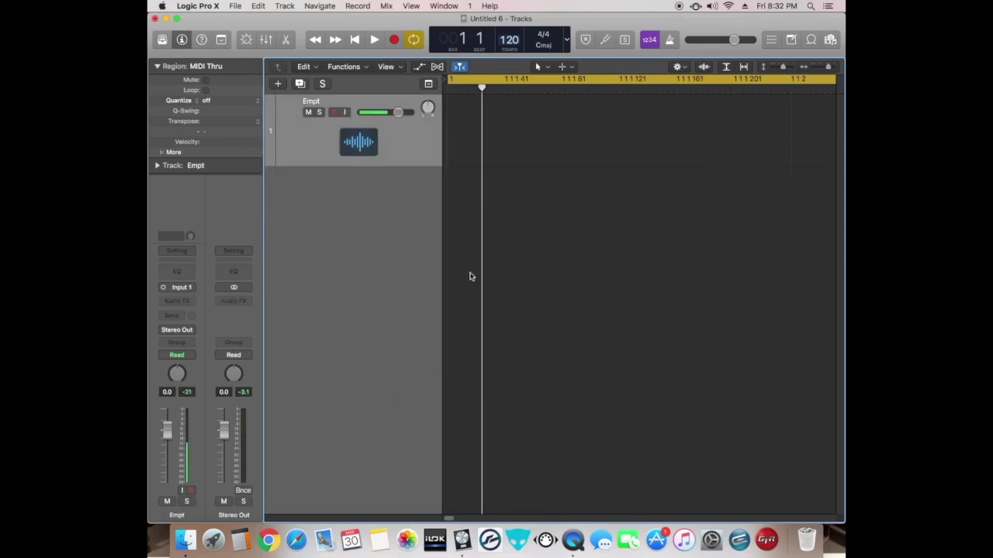
# Bring the Samples window back, higher over the project.
pyautogui.click(186, 543)
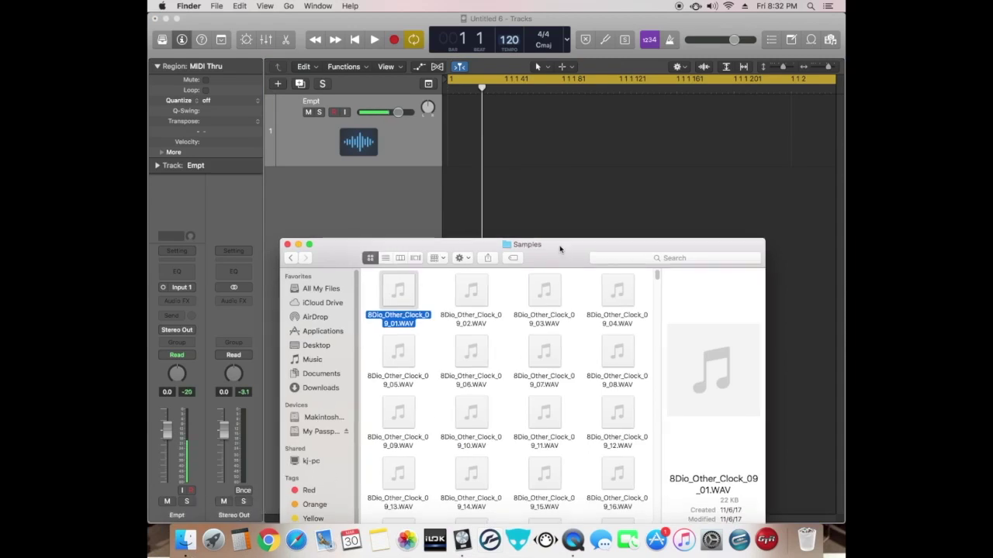
pyautogui.moveTo(560, 249); pyautogui.dragTo(587, 133)
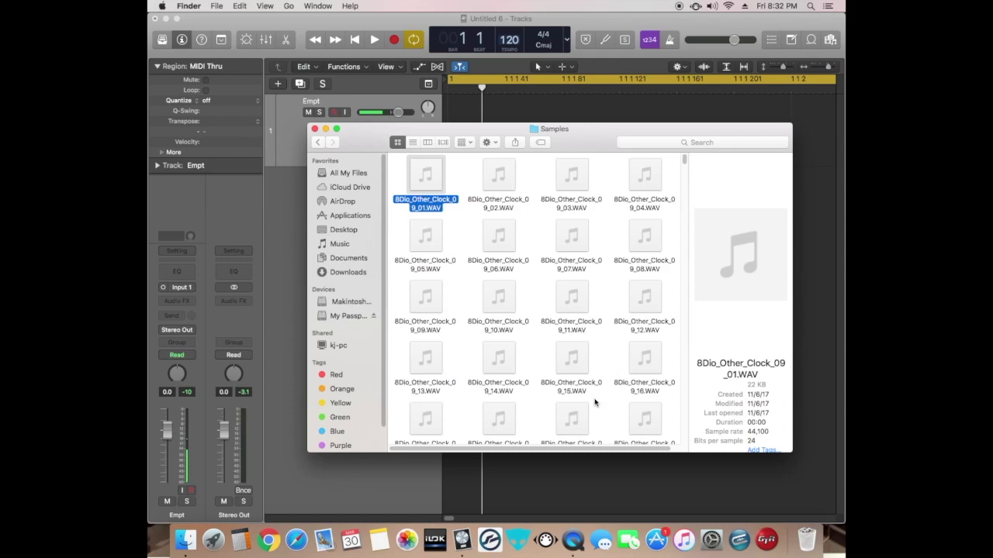
pyautogui.scroll(-2, 684, 161)
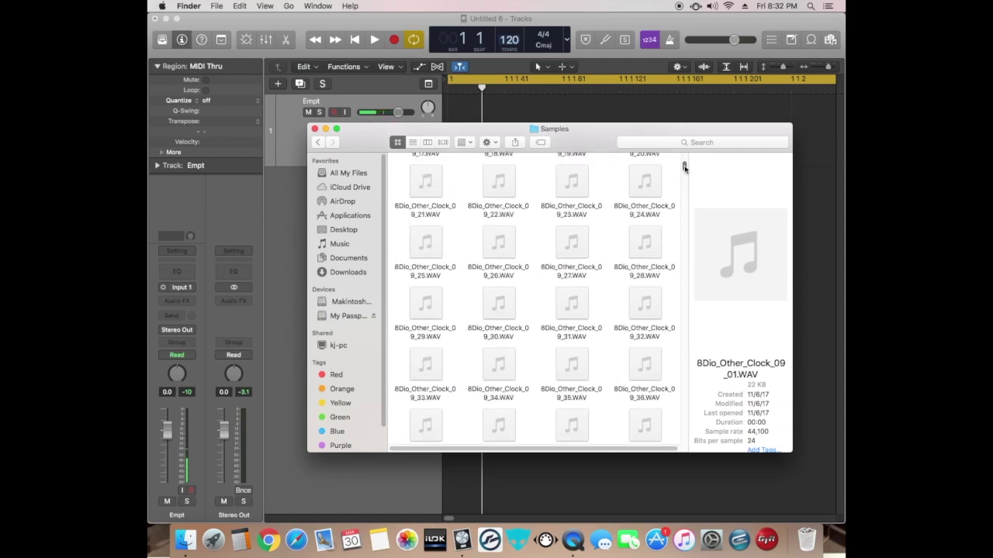
pyautogui.scroll(2, 684, 160)
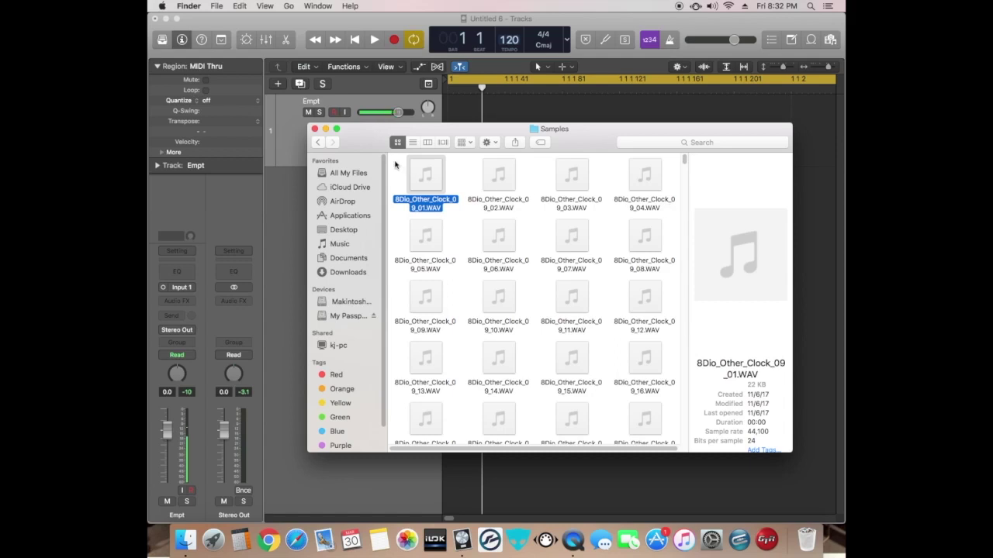
# Select the ten clock files 8Dio_Other_Clock_09_01 through 09_10 in Finder.
pyautogui.moveTo(498, 294); pyautogui.dragTo(424, 204)
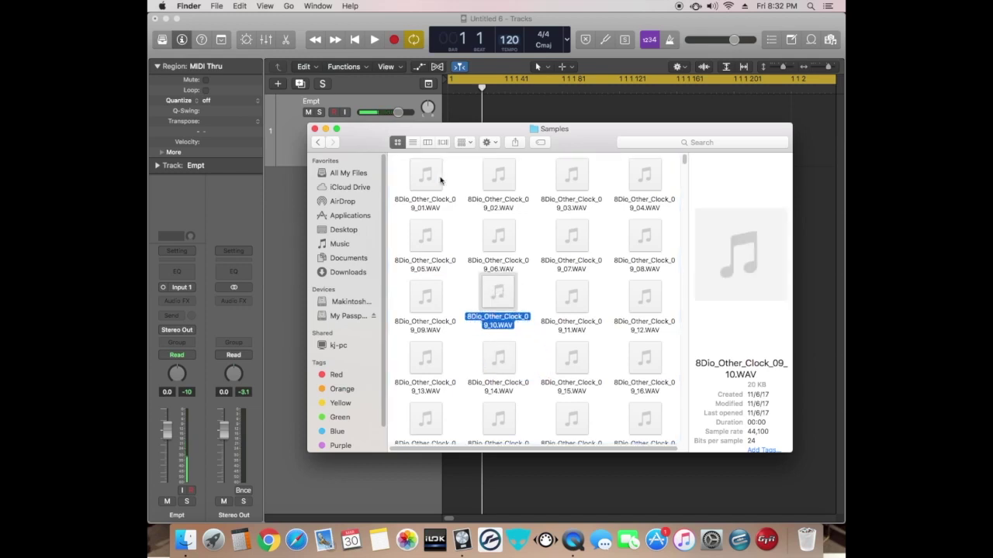
pyautogui.click(438, 181)
pyautogui.keyDown('super'); pyautogui.click(494, 203); pyautogui.keyUp('super')
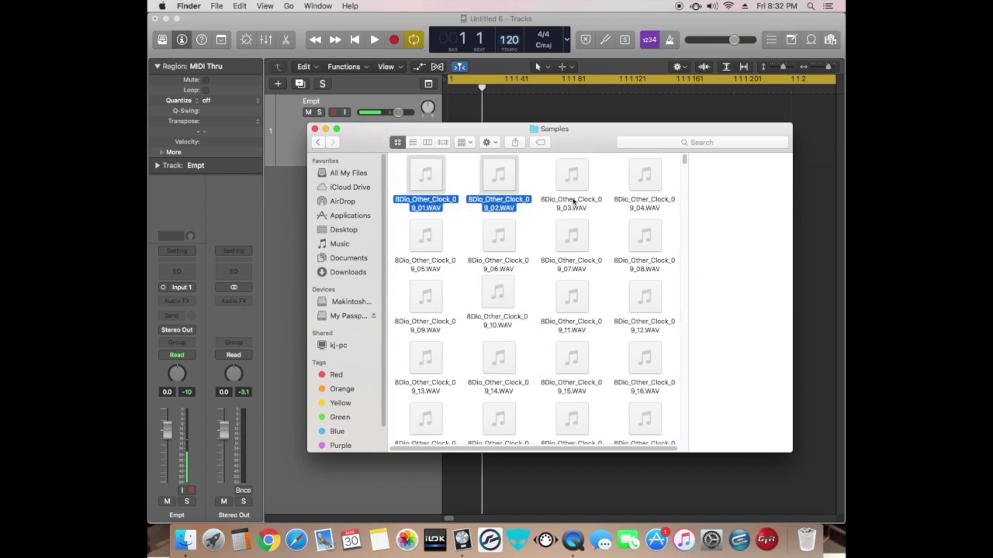
pyautogui.keyDown('super'); pyautogui.click(585, 203); pyautogui.keyUp('super')
pyautogui.keyDown('super'); pyautogui.click(656, 205); pyautogui.keyUp('super')
pyautogui.keyDown('super'); pyautogui.click(648, 269); pyautogui.keyUp('super')
pyautogui.keyDown('super'); pyautogui.click(571, 266); pyautogui.keyUp('super')
pyautogui.keyDown('super'); pyautogui.click(471, 272); pyautogui.keyUp('super')
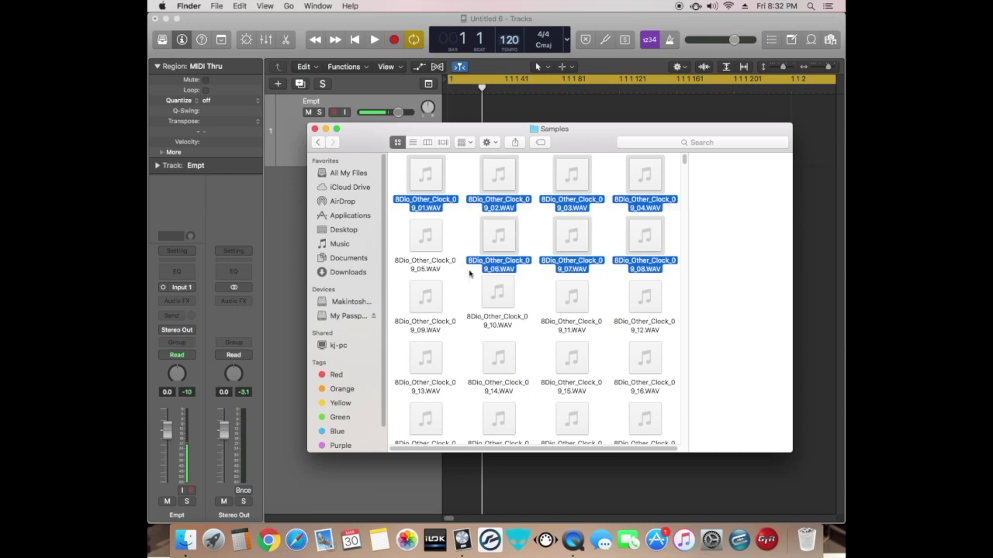
pyautogui.keyDown('super'); pyautogui.click(429, 267); pyautogui.keyUp('super')
pyautogui.keyDown('super'); pyautogui.click(434, 323); pyautogui.keyUp('super')
pyautogui.keyDown('super'); pyautogui.click(505, 318); pyautogui.keyUp('super')
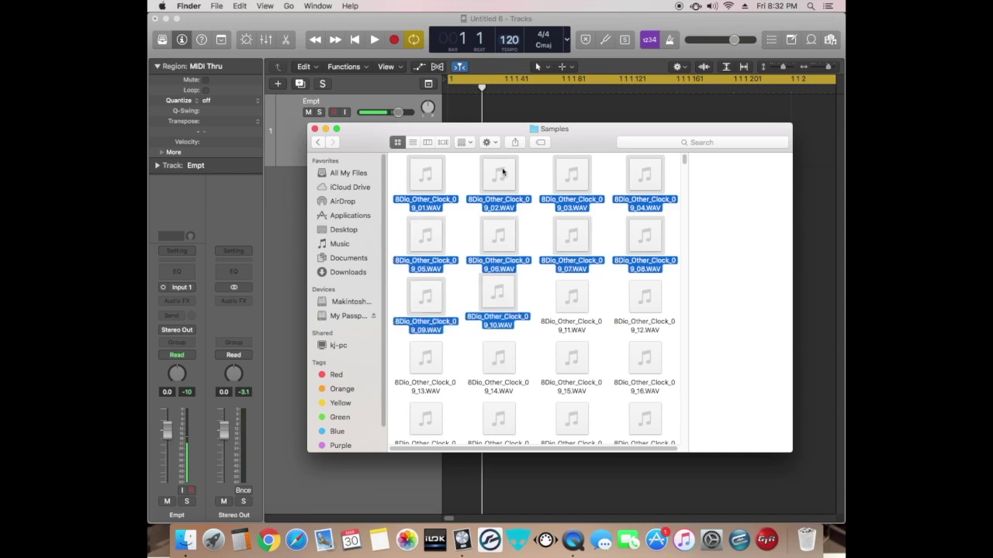
# Drop the ten WAV files into Logic as new tracks and shrink track heights to fit.
pyautogui.moveTo(482, 135); pyautogui.dragTo(769, 142)
pyautogui.moveTo(713, 211); pyautogui.dragTo(325, 215)
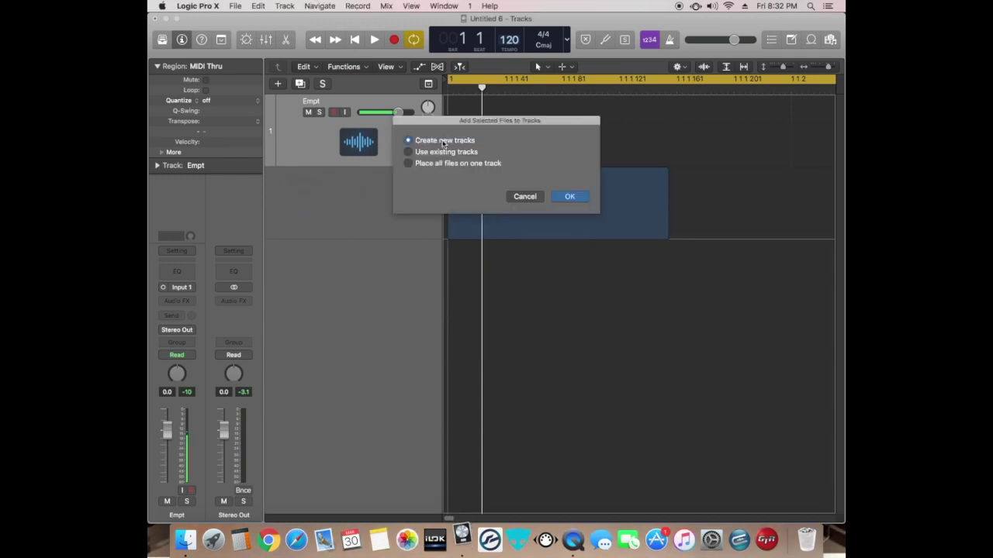
pyautogui.click(565, 197)
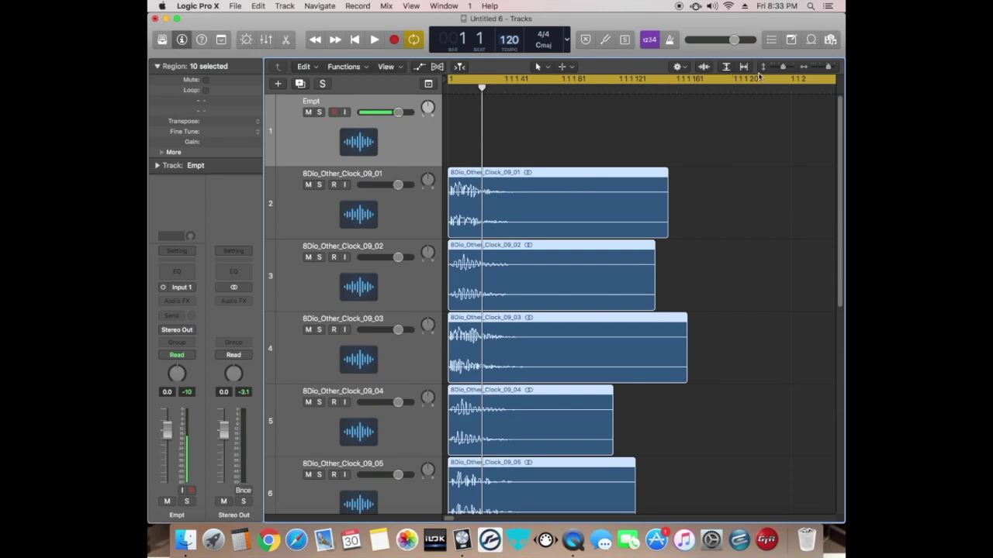
pyautogui.moveTo(782, 70); pyautogui.dragTo(778, 68)
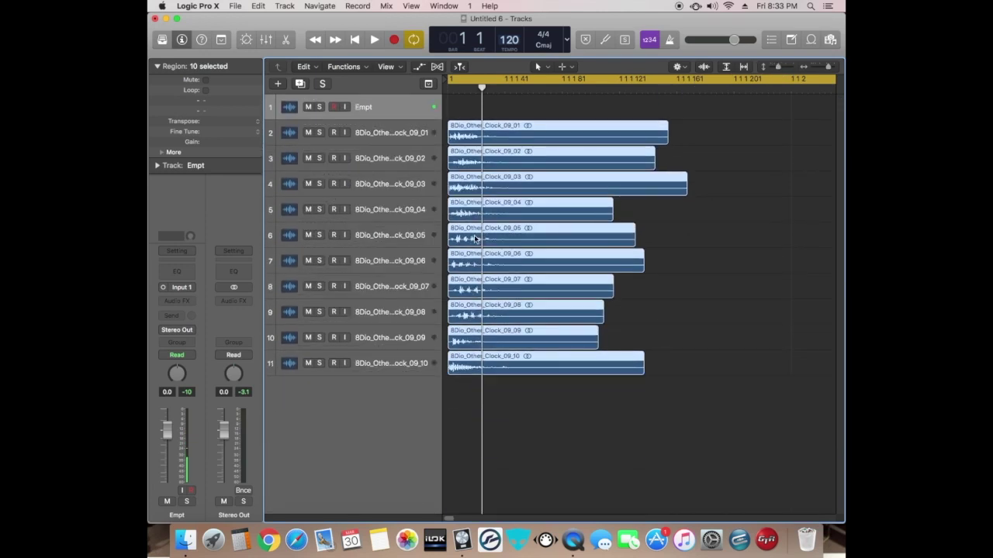
# Select clock tracks 2–11 and open the Mixer.
pyautogui.click(381, 133)
pyautogui.keyDown('shift'); pyautogui.click(402, 372); pyautogui.keyUp('shift')
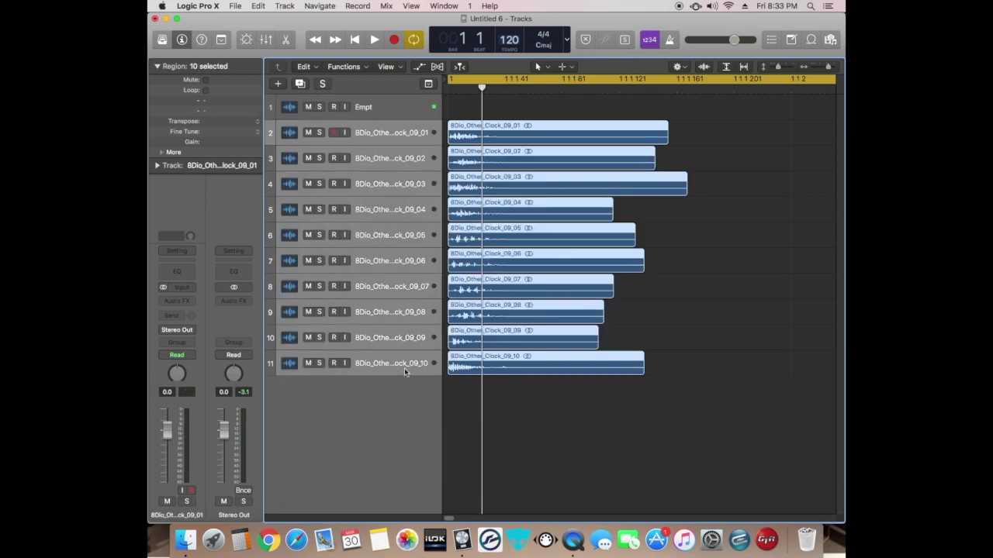
pyautogui.click(267, 40)
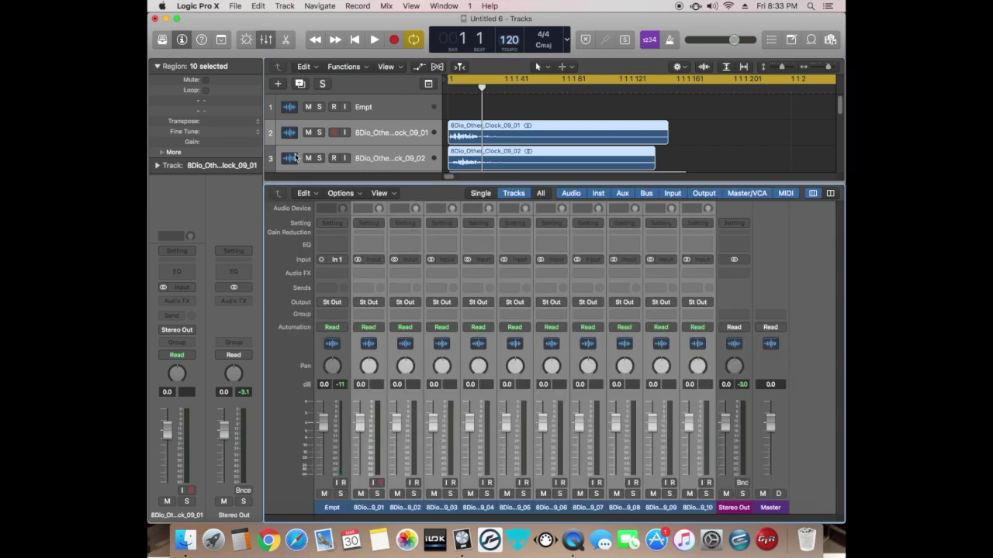
# Route the ten selected clock channels' sends to Bus 1, creating Aux 1.
pyautogui.click(373, 288)
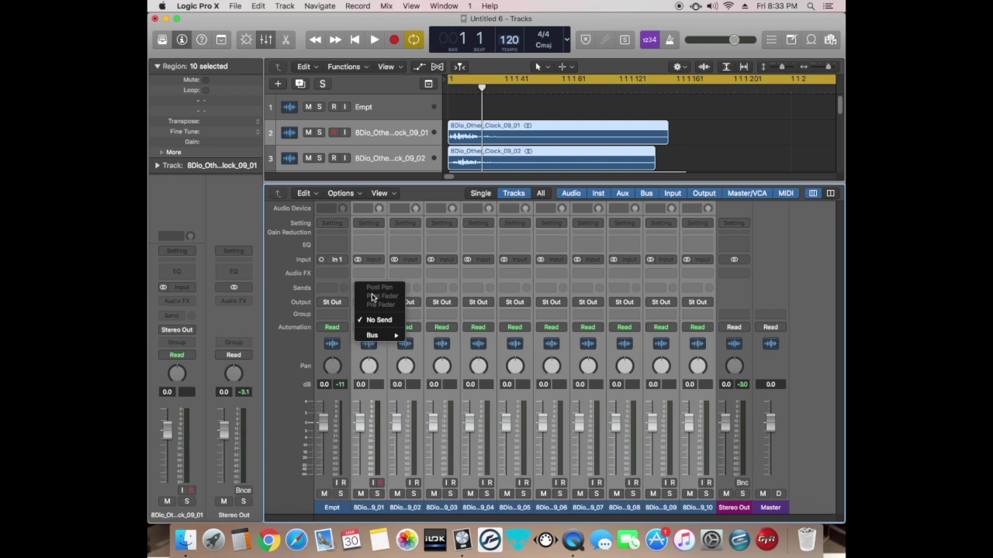
pyautogui.moveTo(378, 335)
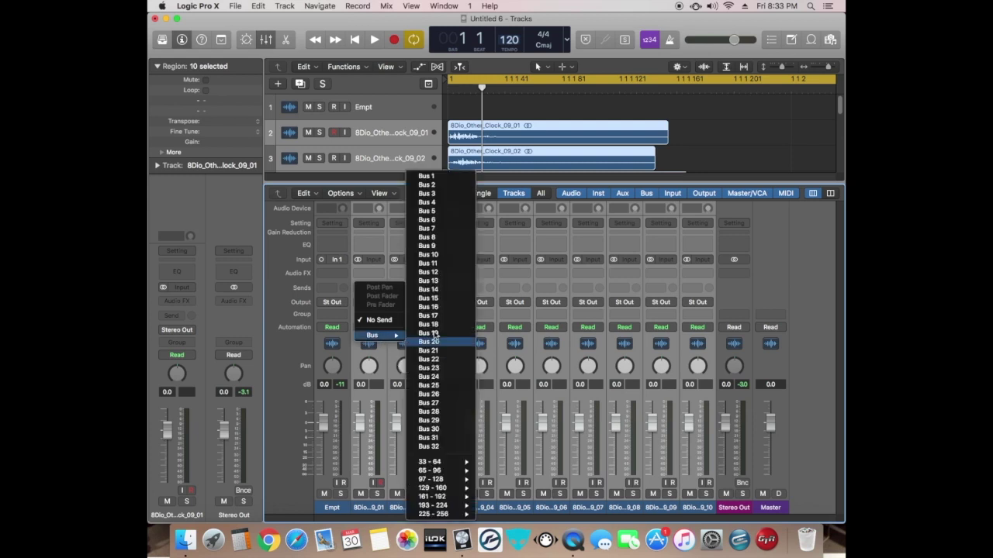
pyautogui.click(433, 177)
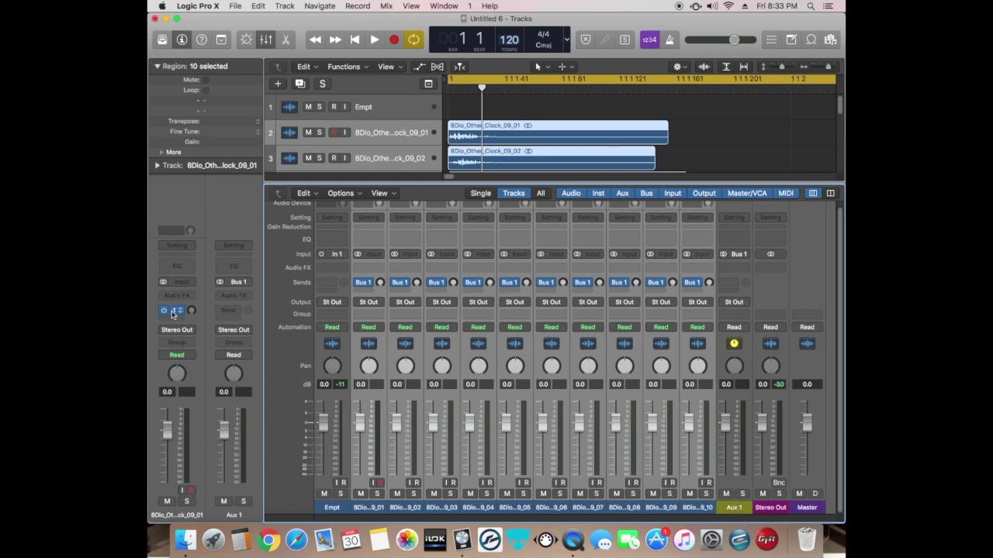
# Insert FF Timeless 2 (Stereo) from Audio Units > FabFilter on Aux 1 and move its window aside.
pyautogui.click(248, 297)
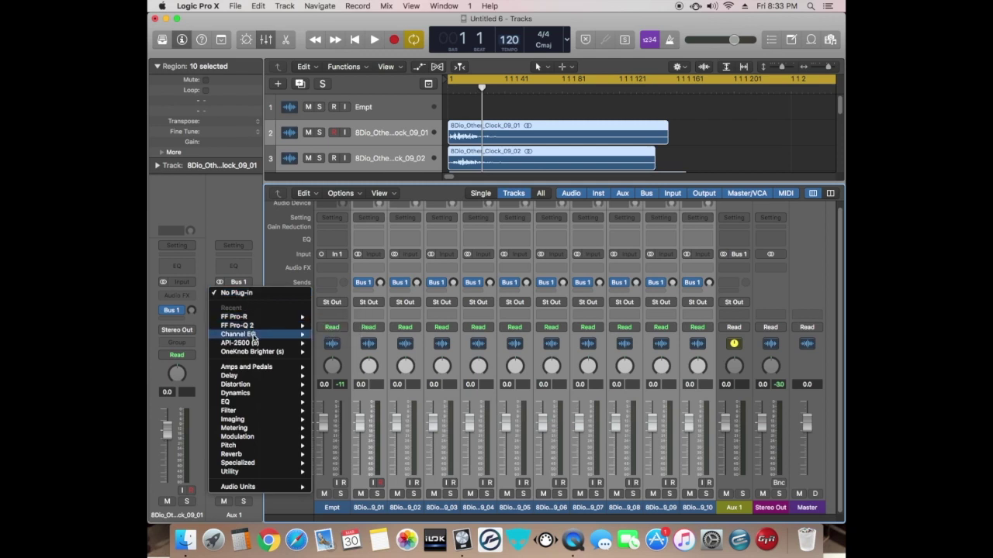
pyautogui.moveTo(252, 345)
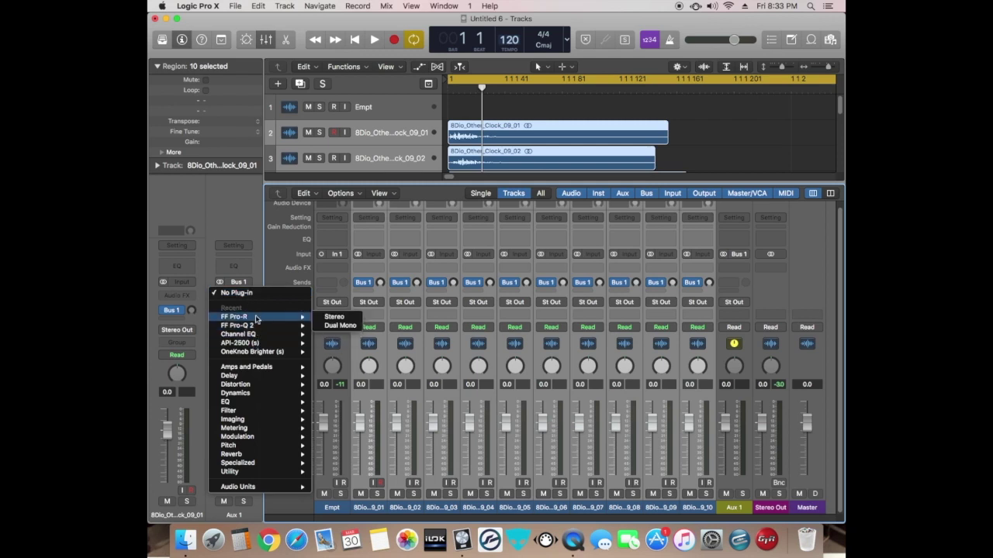
pyautogui.moveTo(268, 489)
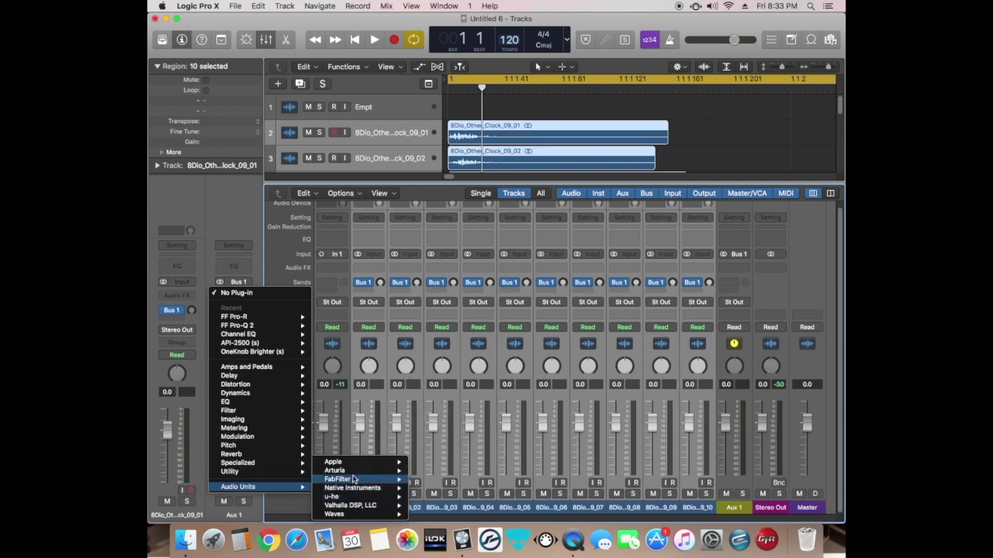
pyautogui.moveTo(355, 480)
pyautogui.moveTo(476, 442)
pyautogui.moveTo(465, 496)
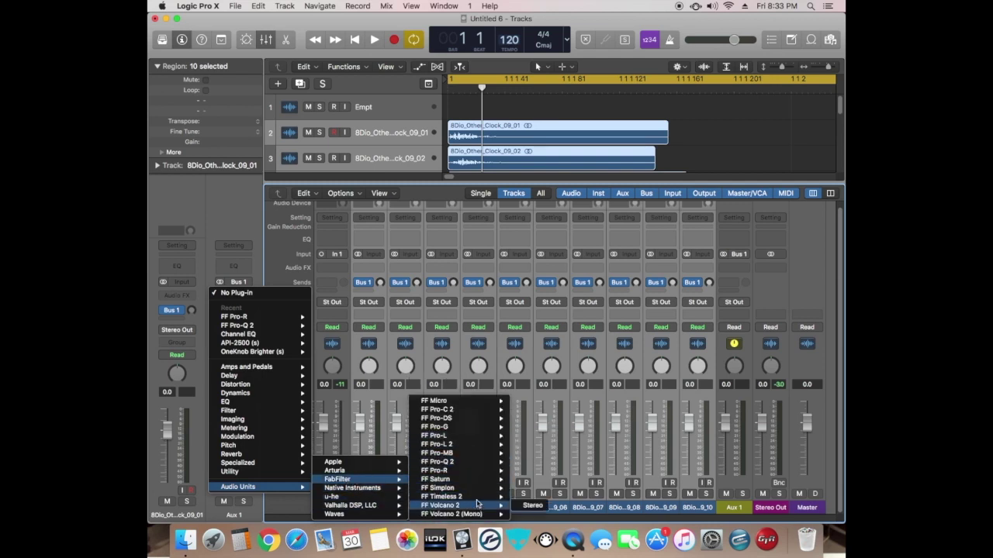
pyautogui.click(535, 498)
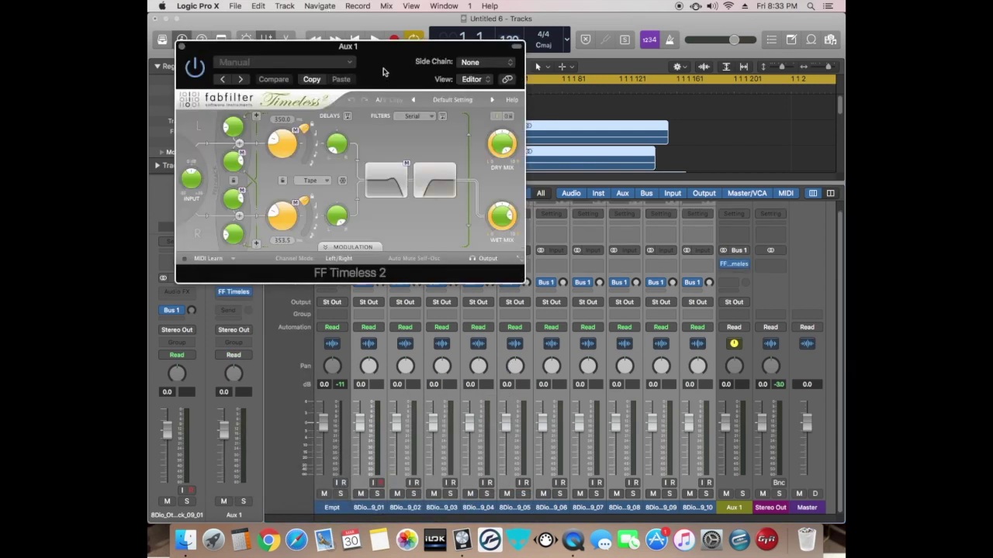
pyautogui.moveTo(383, 51); pyautogui.dragTo(627, 227)
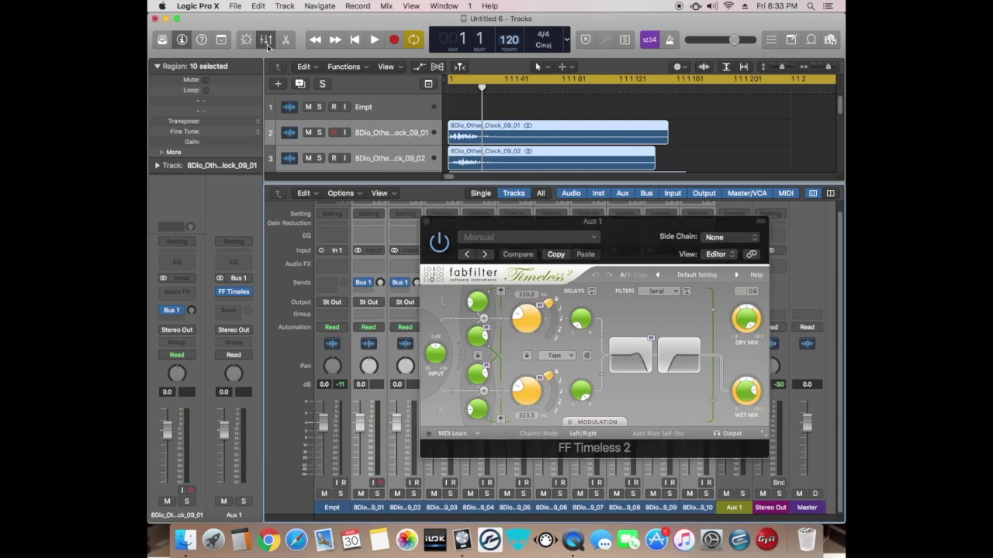
# Hide the mixer, mute clock tracks 3–11, and start playback.
pyautogui.click(266, 40)
pyautogui.click(426, 223)
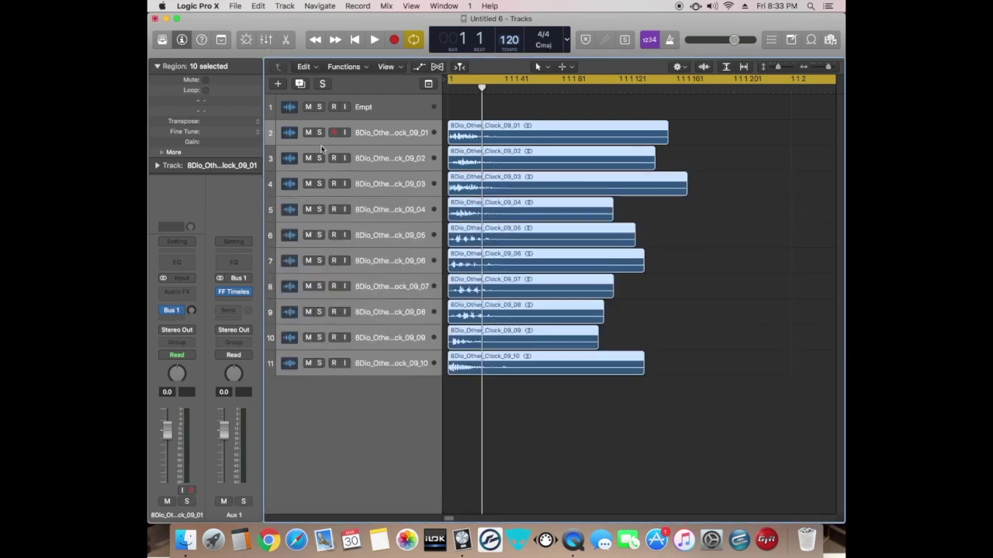
pyautogui.moveTo(308, 159); pyautogui.dragTo(299, 367)
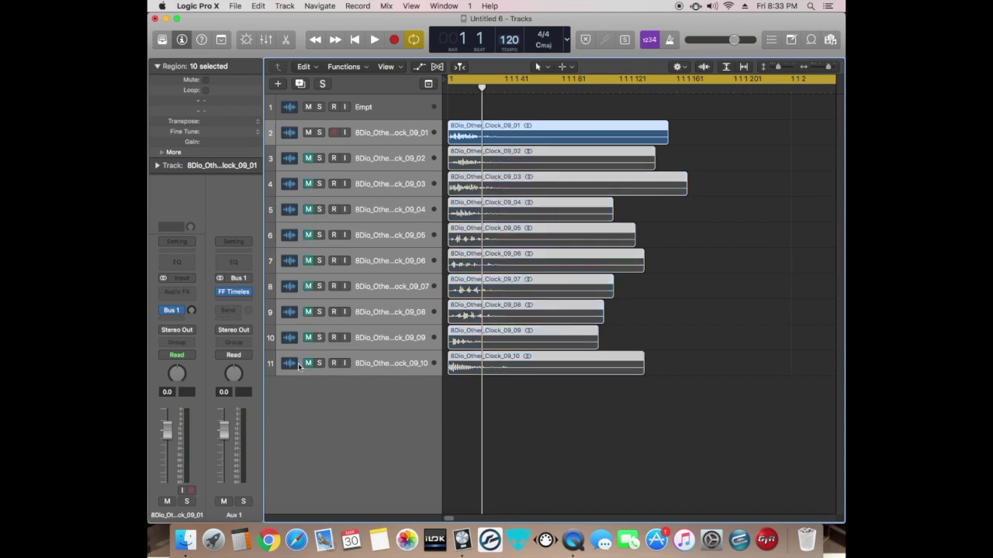
pyautogui.press('space')
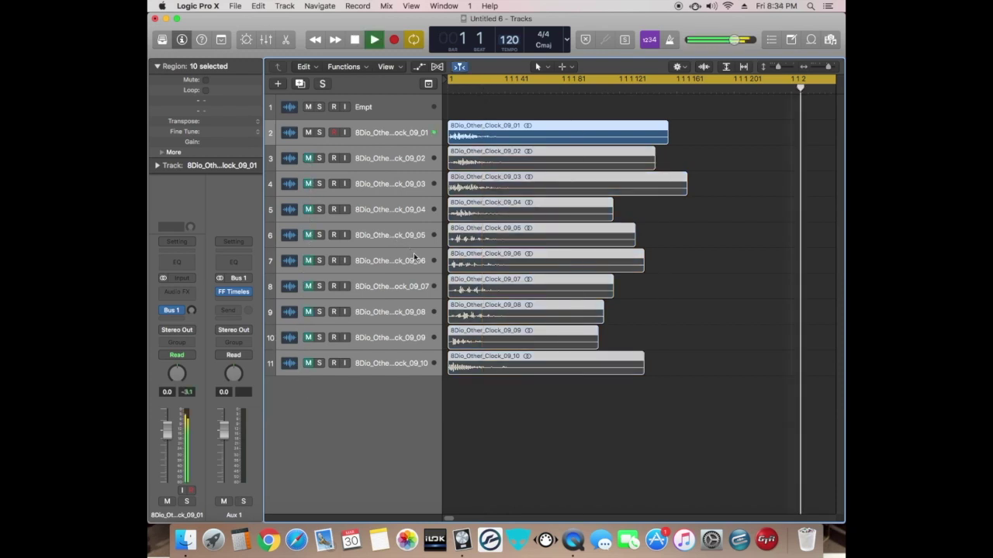
# Set clock track 2's Bus 1 send to -25.5, comparing the sound with the send bypassed and enabled.
pyautogui.click(380, 130)
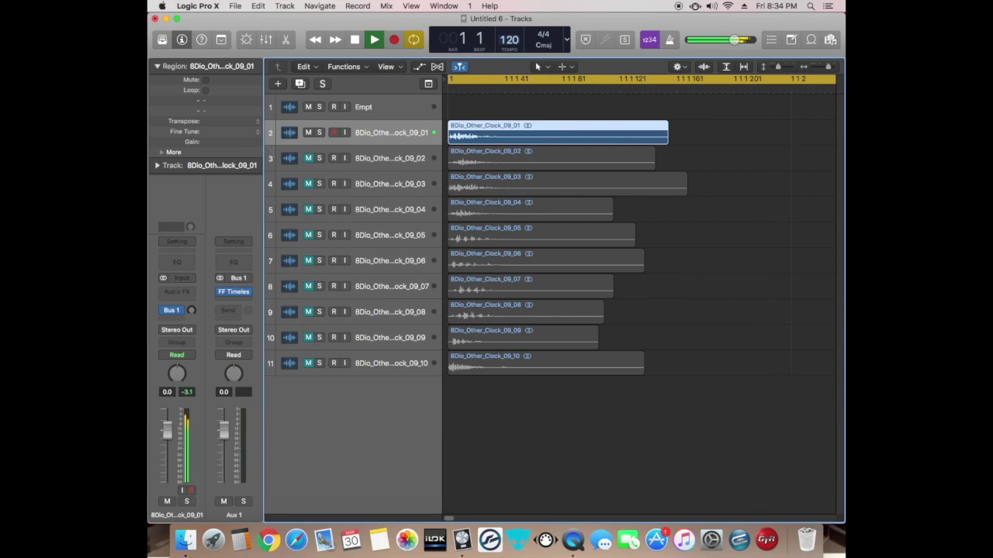
pyautogui.moveTo(187, 304); pyautogui.dragTo(186, 264)
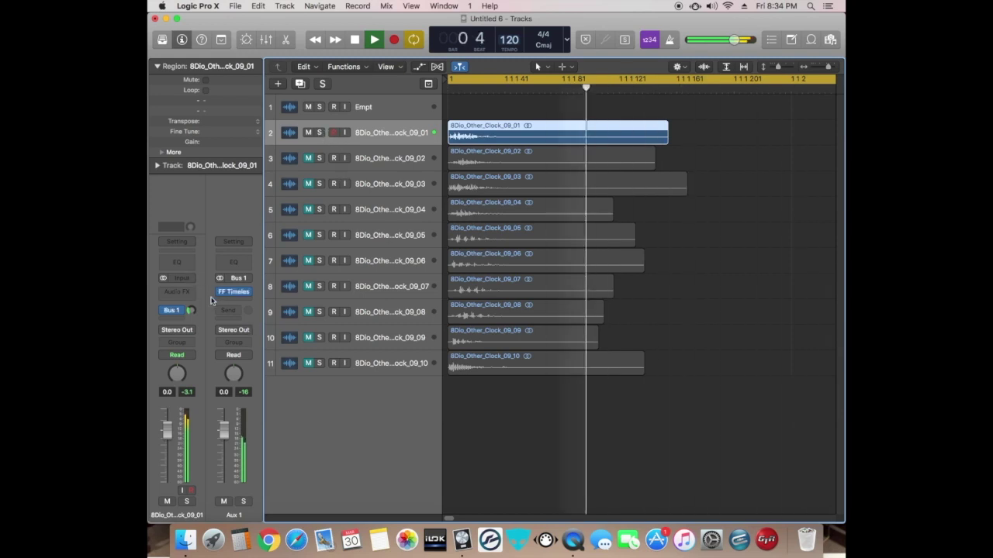
pyautogui.click(164, 311)
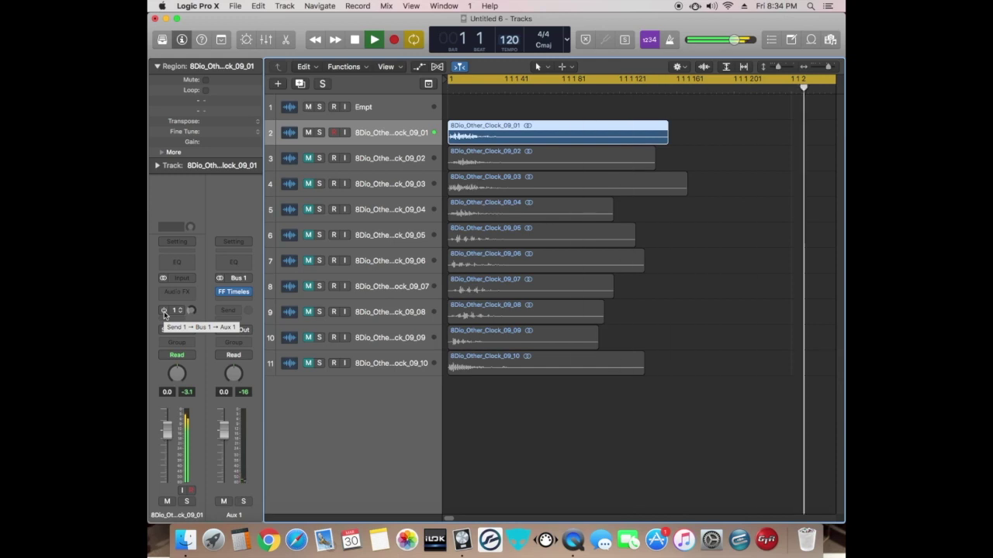
pyautogui.click(163, 311)
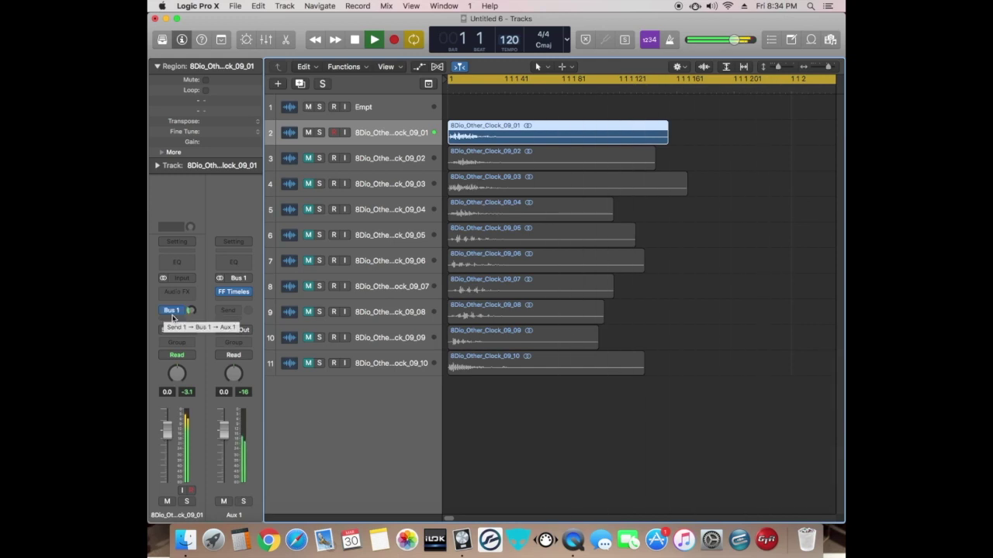
pyautogui.press('space')
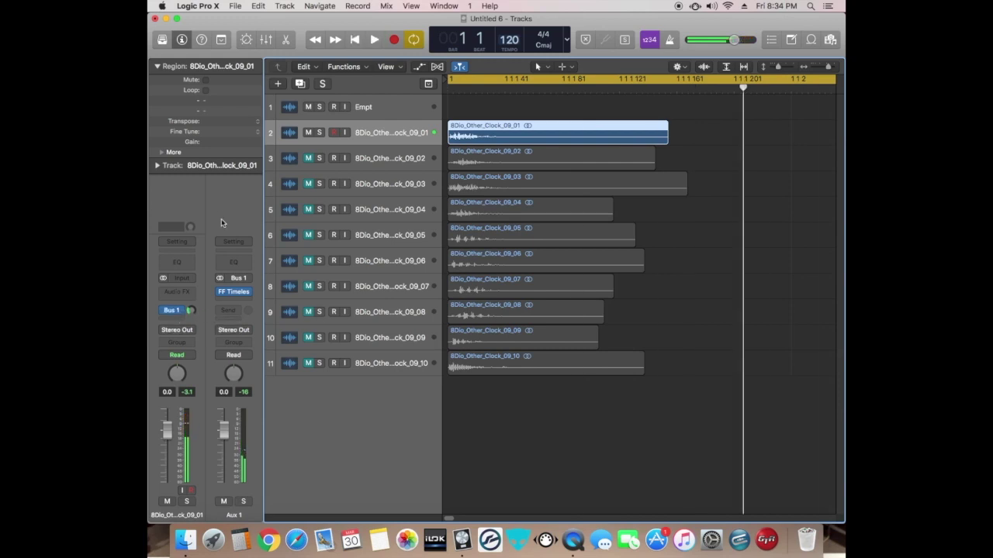
# Mute track 2, solo and select track 3 (8Dio_Other_Clock_09_02), then reopen the Mixer and close Timeless 2.
pyautogui.click(309, 136)
pyautogui.click(308, 158)
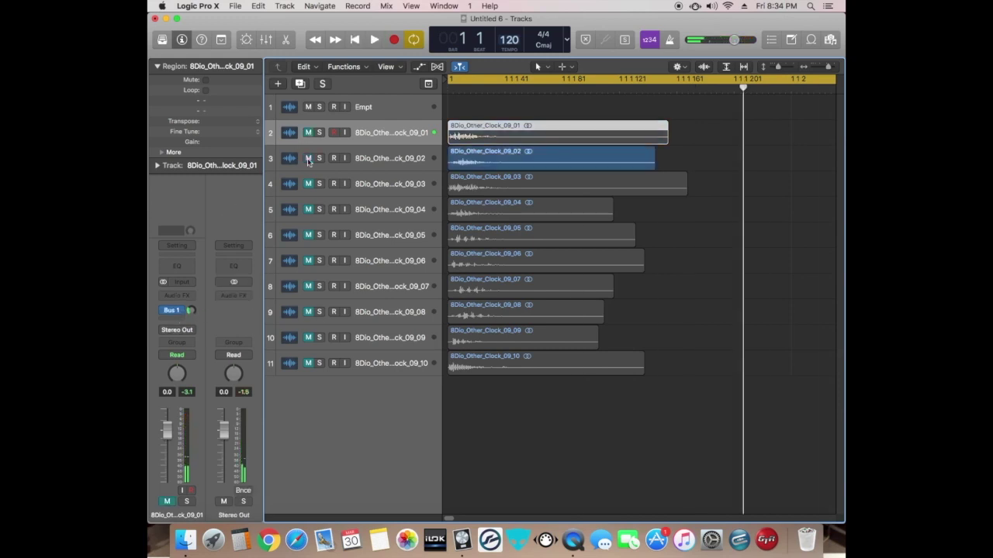
pyautogui.click(319, 158)
pyautogui.click(387, 154)
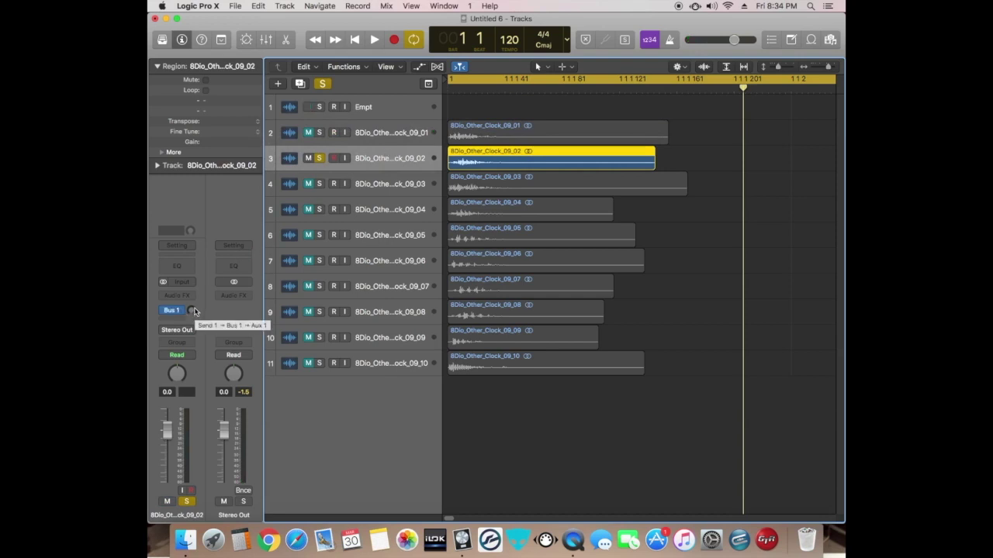
pyautogui.click(266, 40)
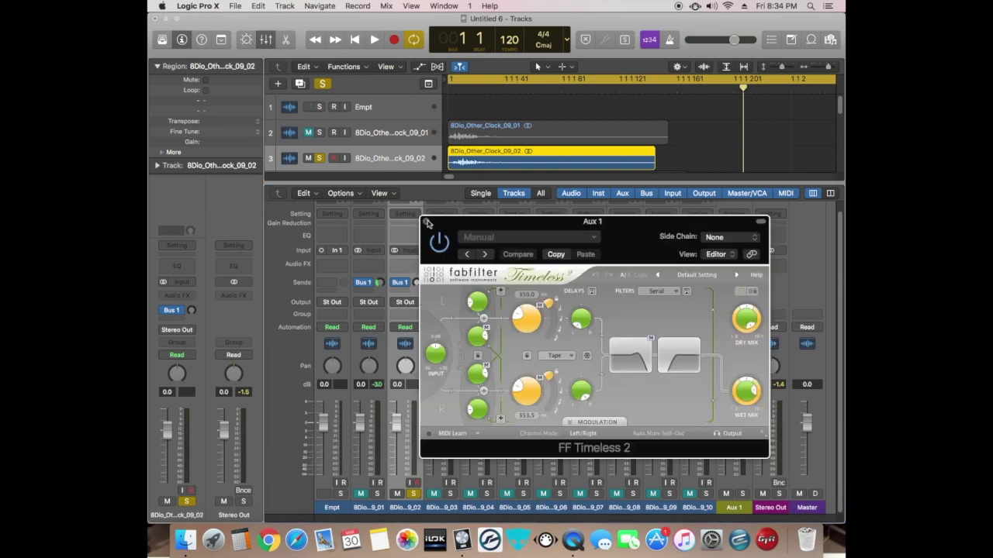
pyautogui.click(425, 222)
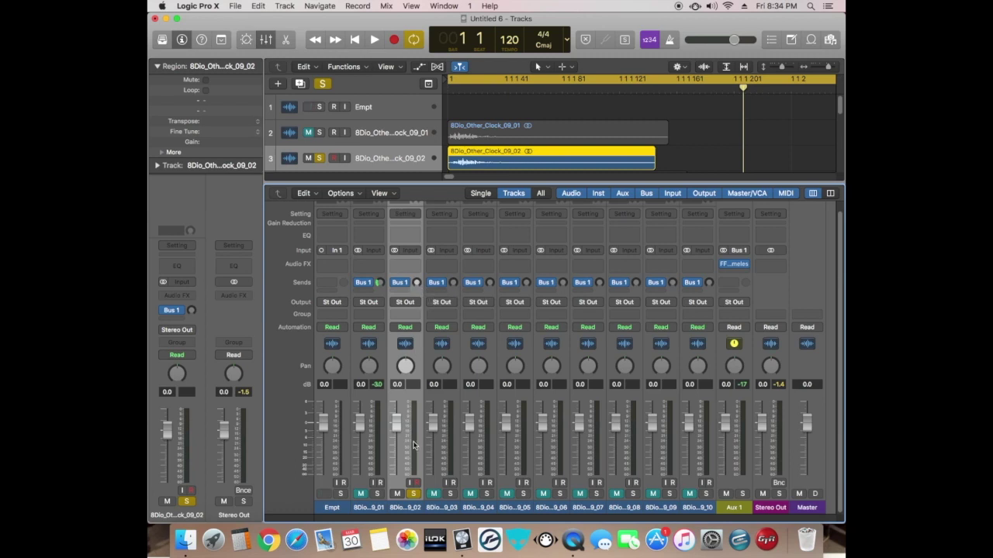
# Play the soloed 09_02 clock briefly to hear it before adding delay.
pyautogui.press('space')
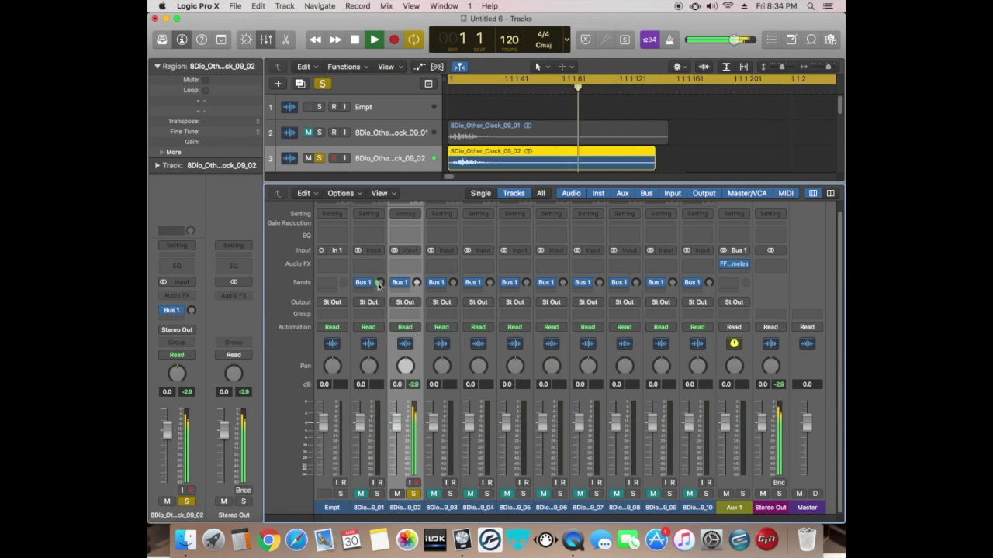
pyautogui.moveTo(371, 282)
pyautogui.press('space')
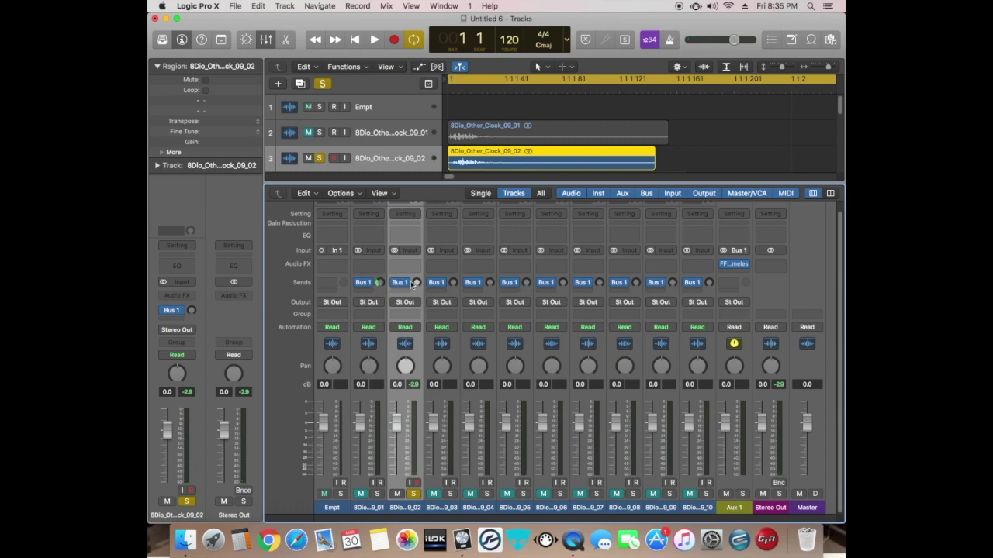
# Raise channel 3's Bus 1 send to +6.0, audition the delay, and toggle Cycle off and on.
pyautogui.moveTo(416, 283); pyautogui.dragTo(420, 252)
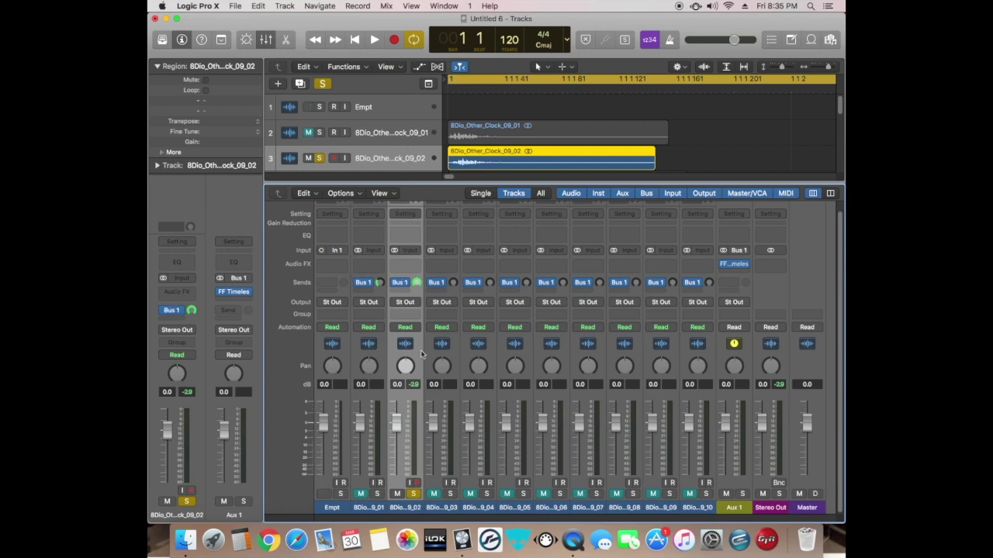
pyautogui.press('space')
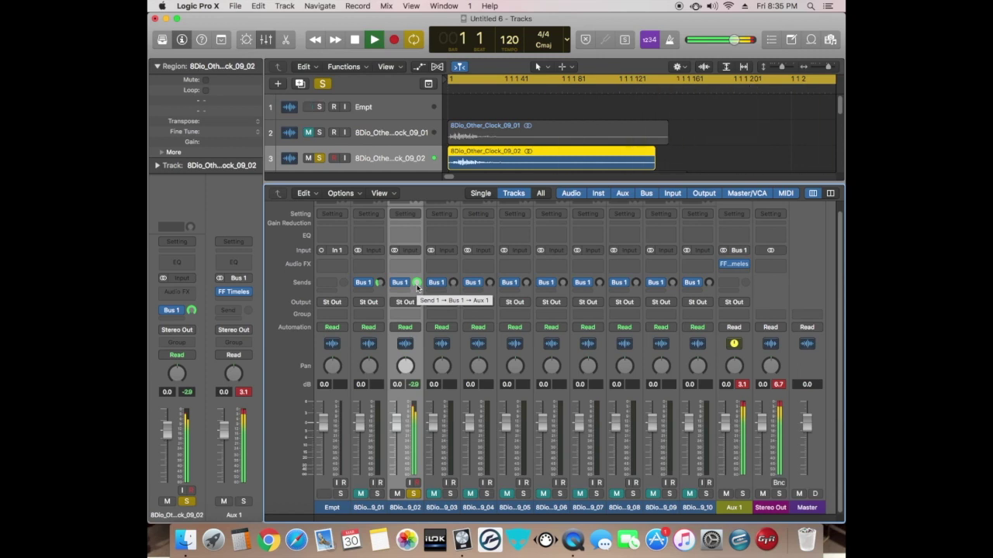
pyautogui.press('space')
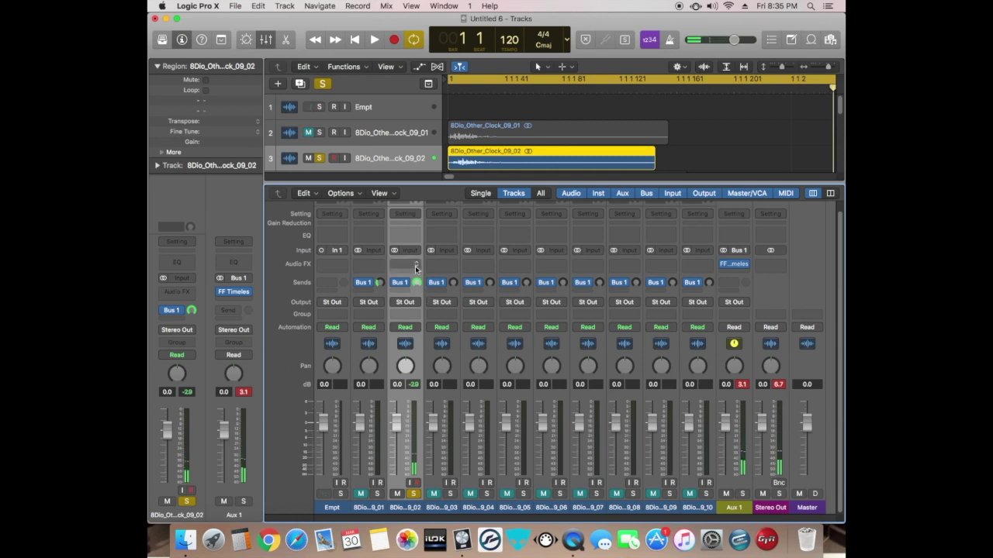
pyautogui.click(414, 40)
pyautogui.click(414, 40)
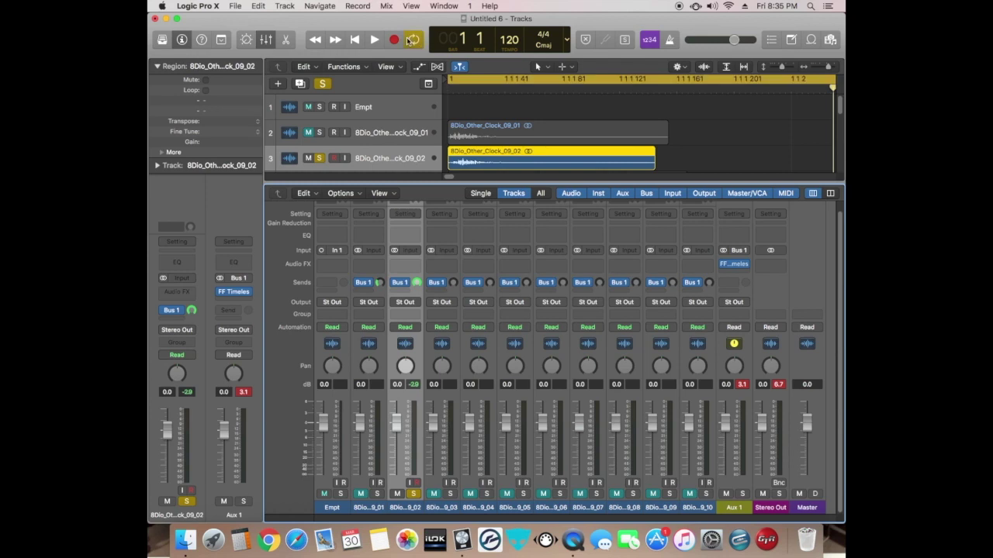
# Hide the Mixer so the tracks area lists all 11 clock tracks again.
pyautogui.click(265, 40)
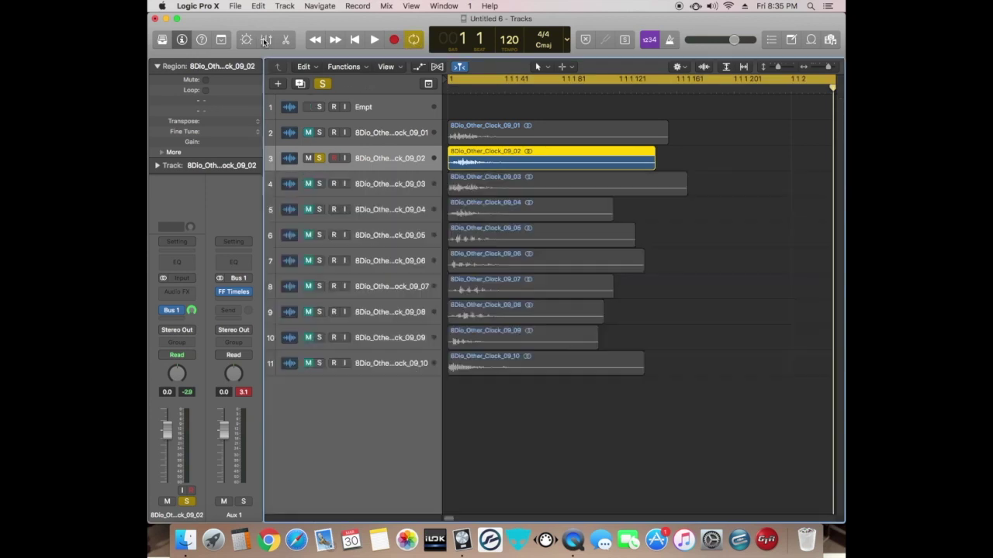